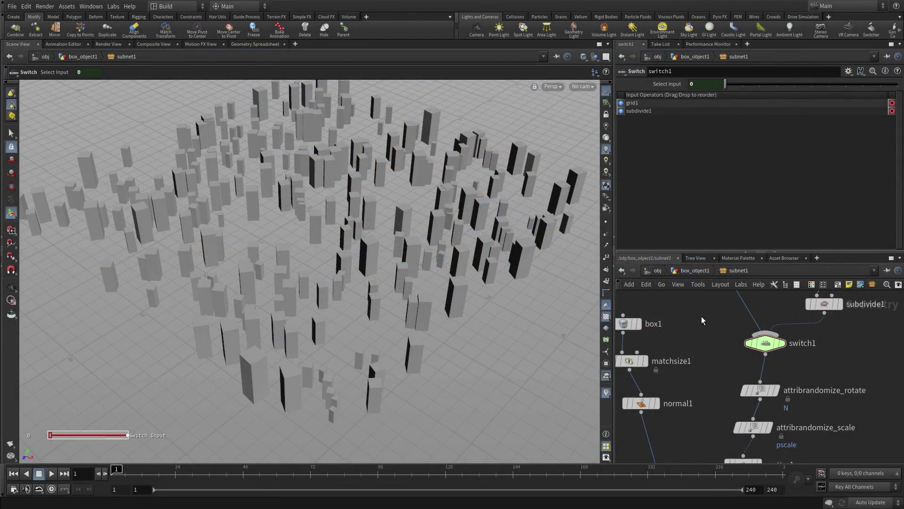
Step: Back at /obj, rename box_object1 to 'instancing_object'
click(657, 271)
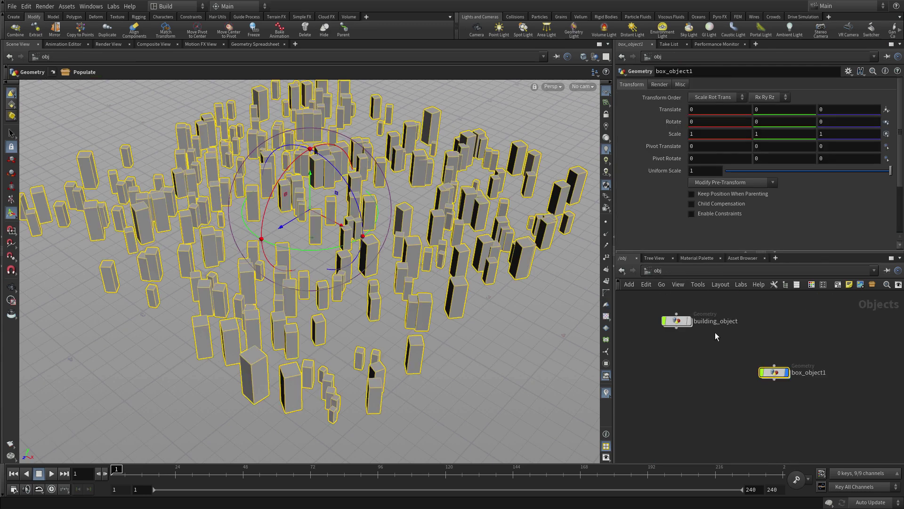
double_click(801, 373)
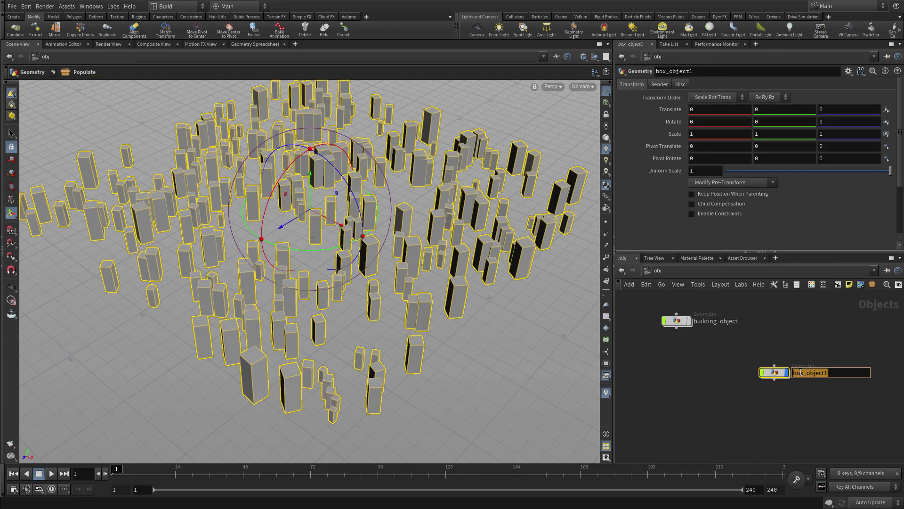
text(instancing_object)
key(Return)
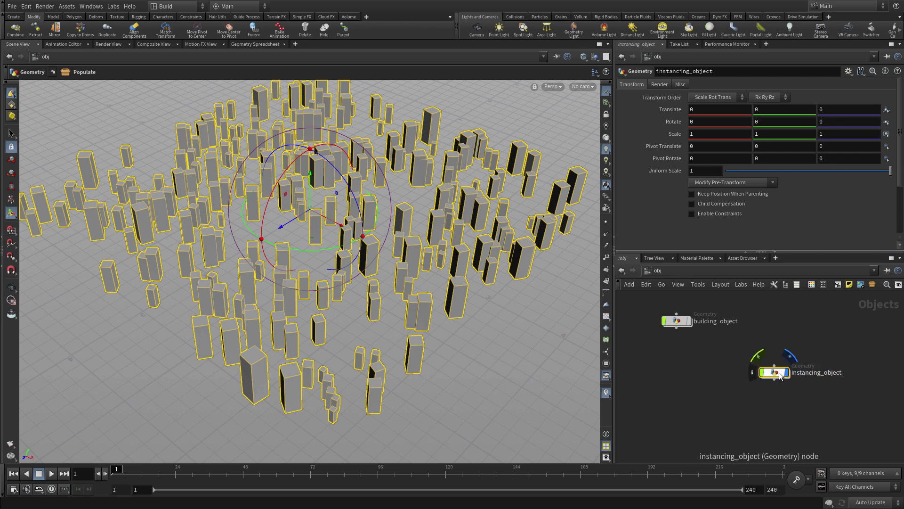
Step: Hide instancing_object from the viewport and arrange it beneath building_object
click(781, 373)
drag(779, 373, 661, 314)
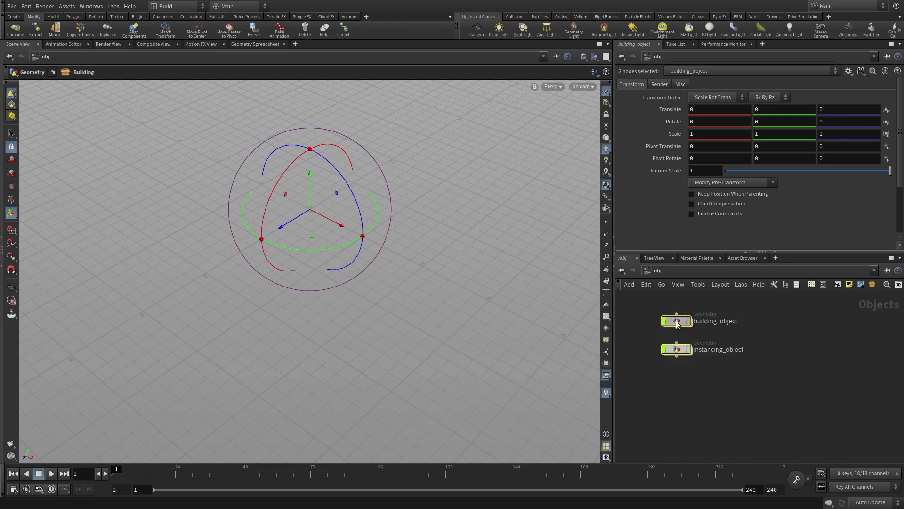
drag(677, 349, 822, 393)
click(725, 361)
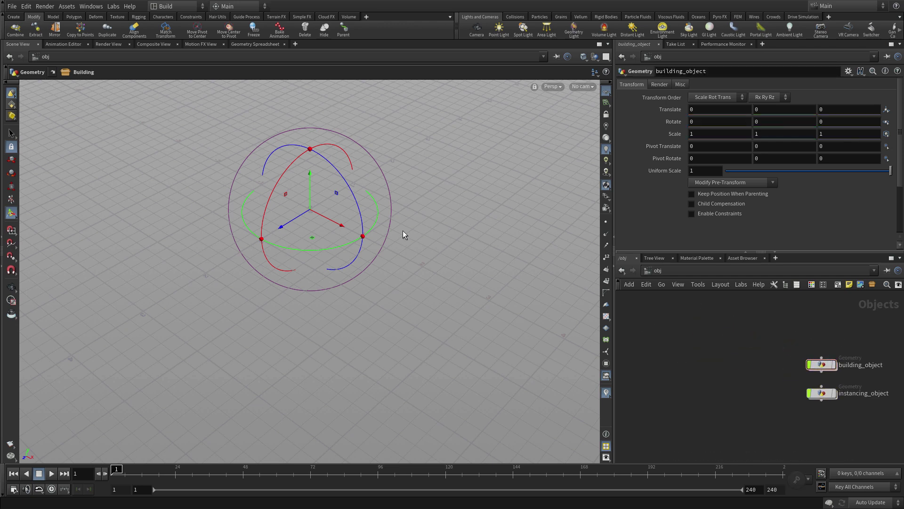
Step: Create a new box object placed at the origin
click(14, 17)
key(c)
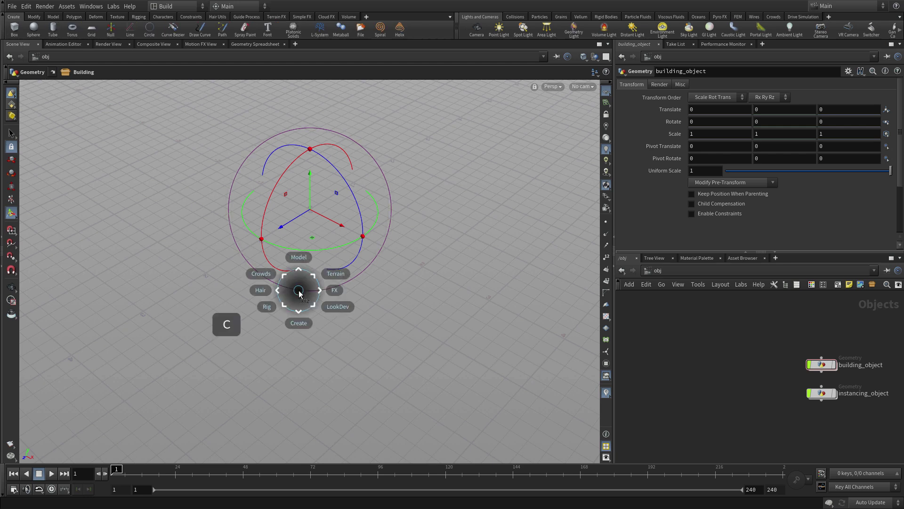
click(299, 325)
click(302, 373)
click(309, 396)
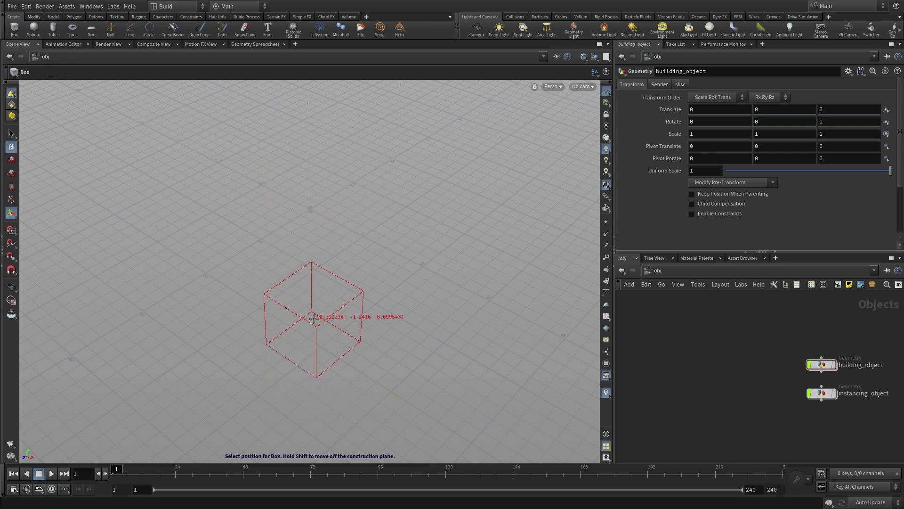
key(Return)
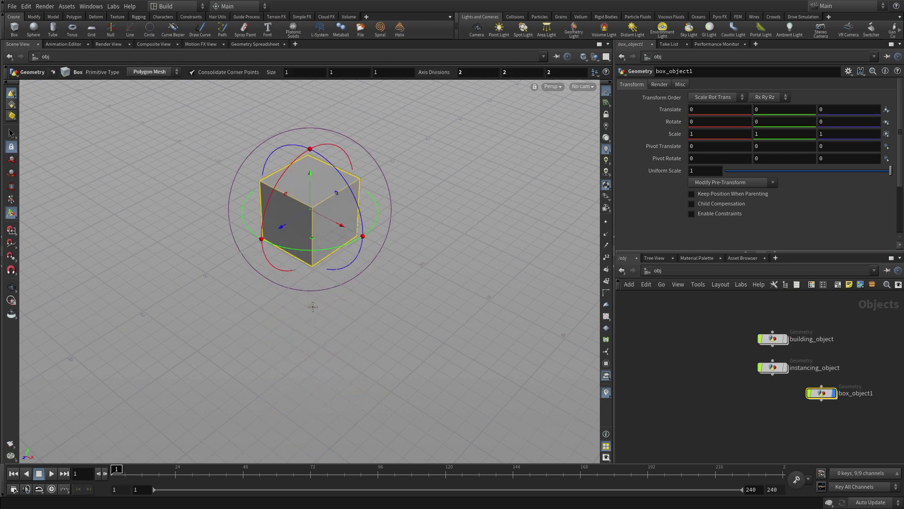
Step: Size the box 0.5 × 4 × 8 and move its node left of building_object
click(309, 71)
key(Tab)
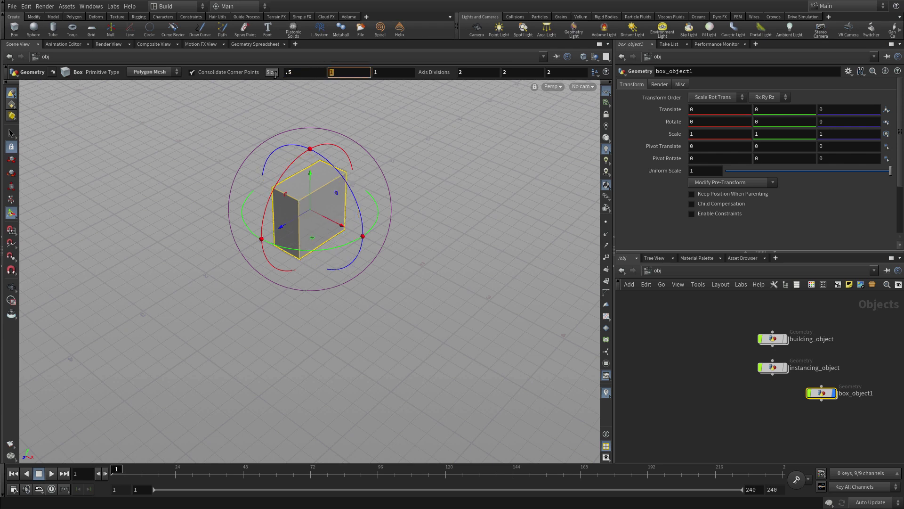
text(4)
key(Tab)
text(8)
key(Tab)
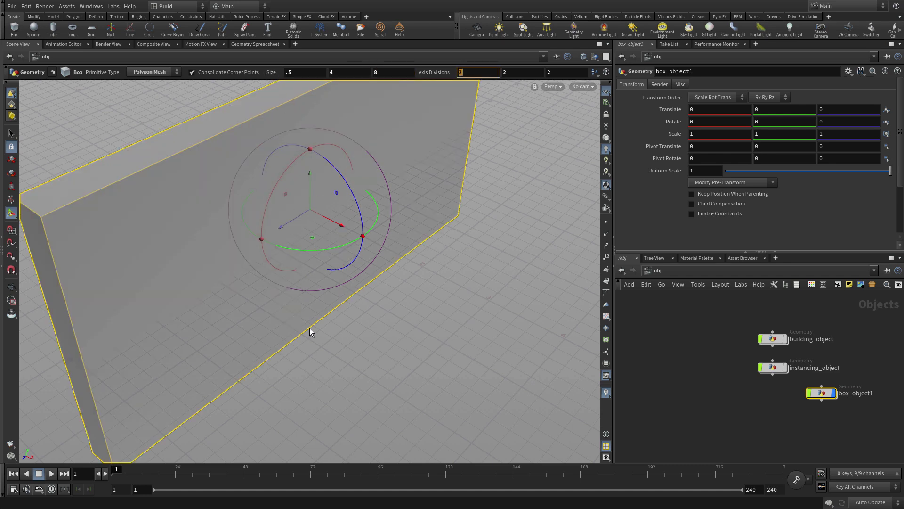
drag(824, 394, 648, 341)
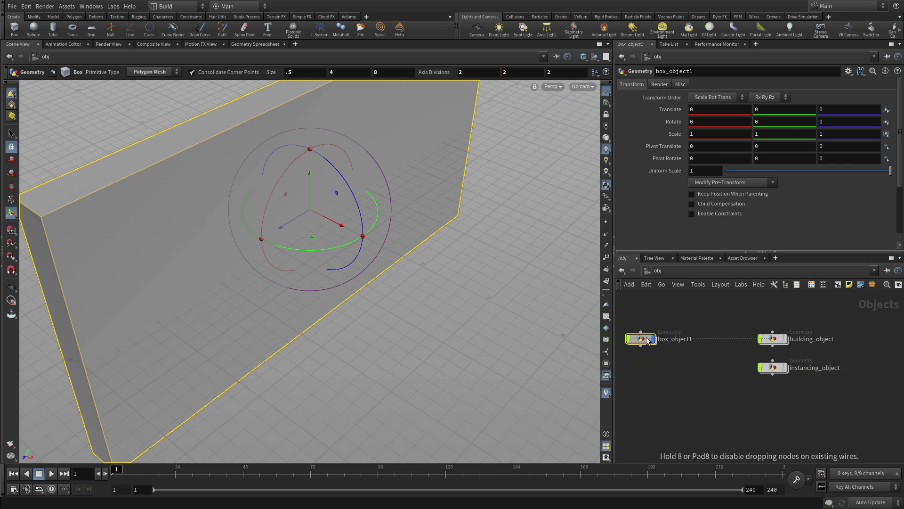
Step: Inside box_object1, add a Match Size node applied to all the box geometry
double_click(670, 338)
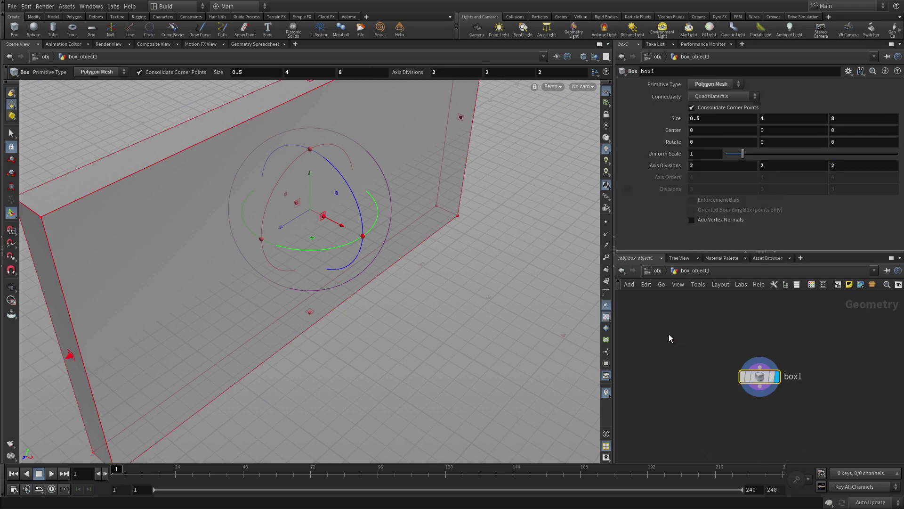
key(Tab)
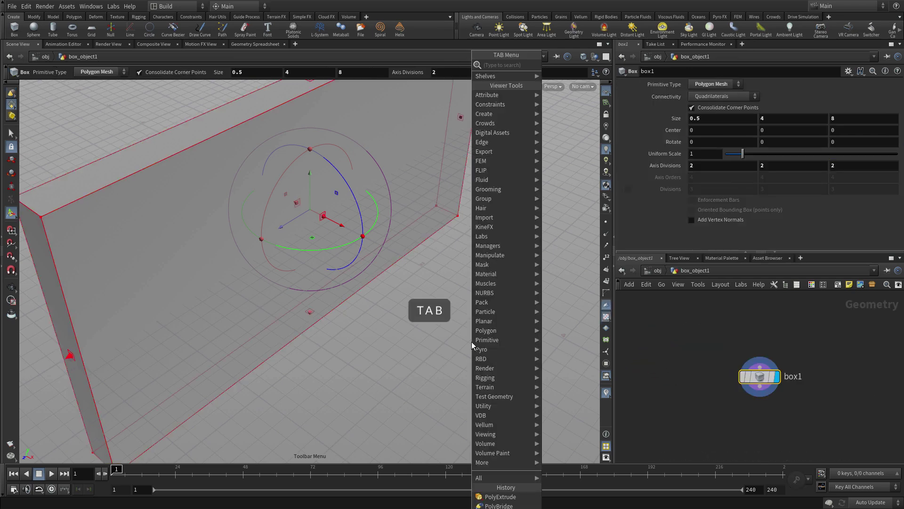
text(match)
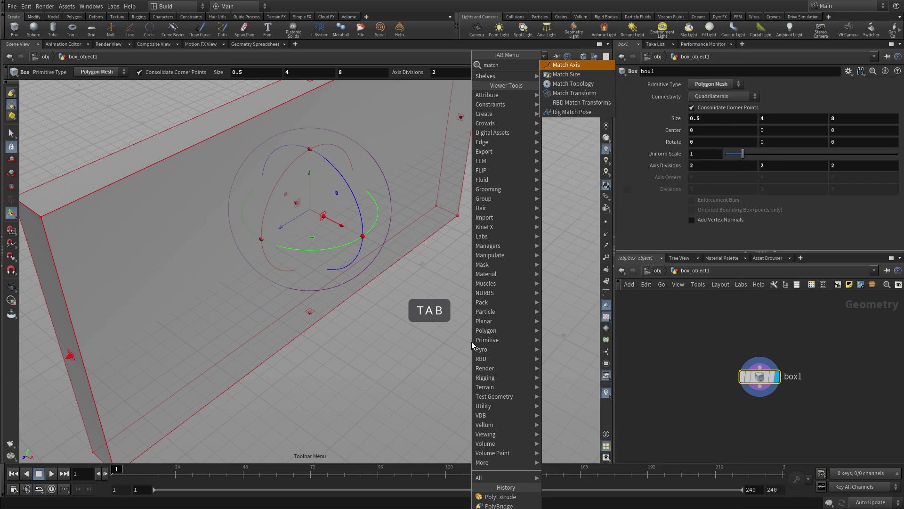
text( s)
key(Return)
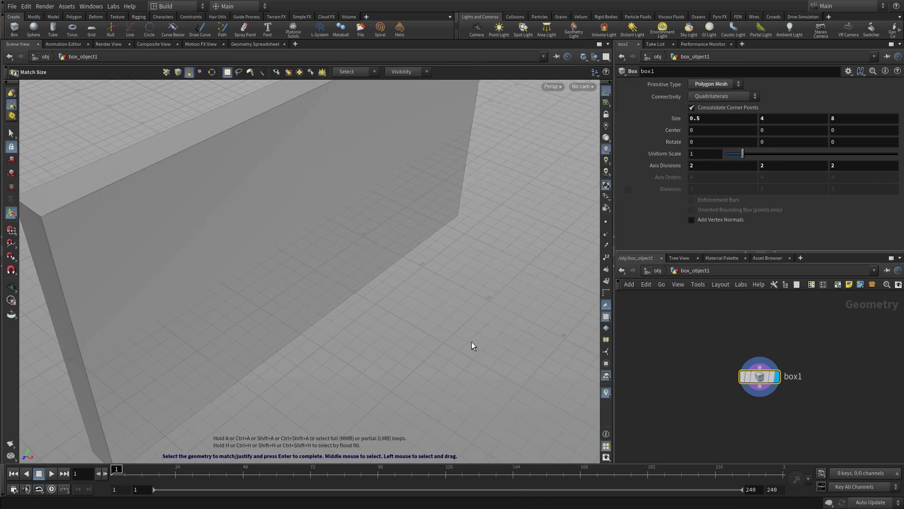
key(n)
key(Return)
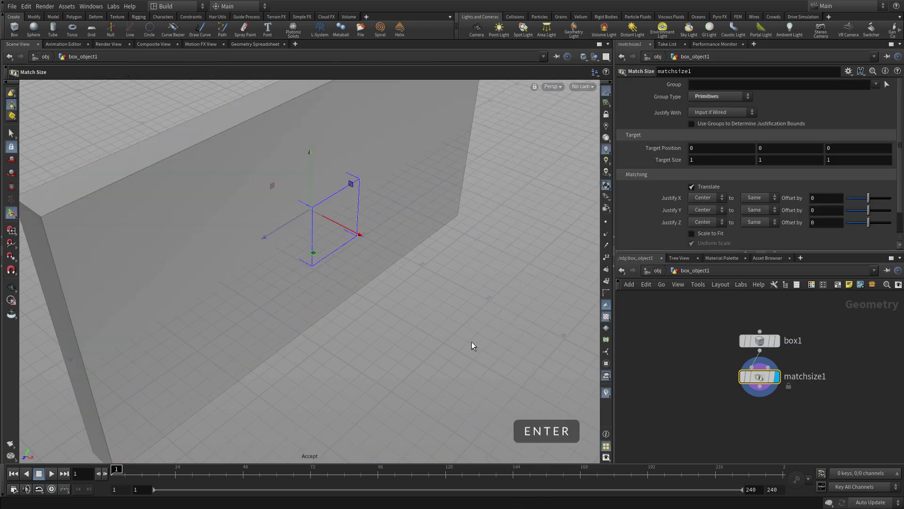
Step: Set Match Size Justify Y to Min so the wall stands on the grid, then return to /obj
click(709, 210)
click(698, 228)
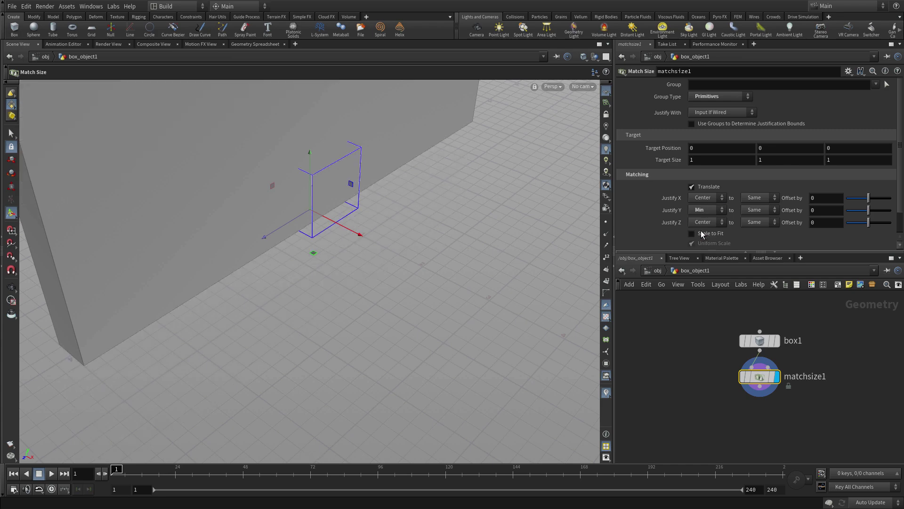
key(Escape)
drag(466, 298, 299, 365)
right_drag(299, 366, 376, 337)
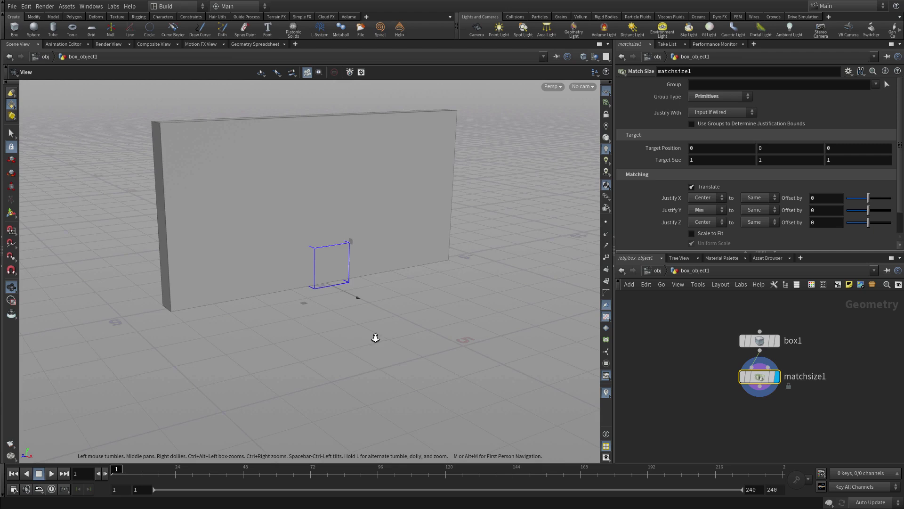
drag(376, 337, 515, 369)
key(Return)
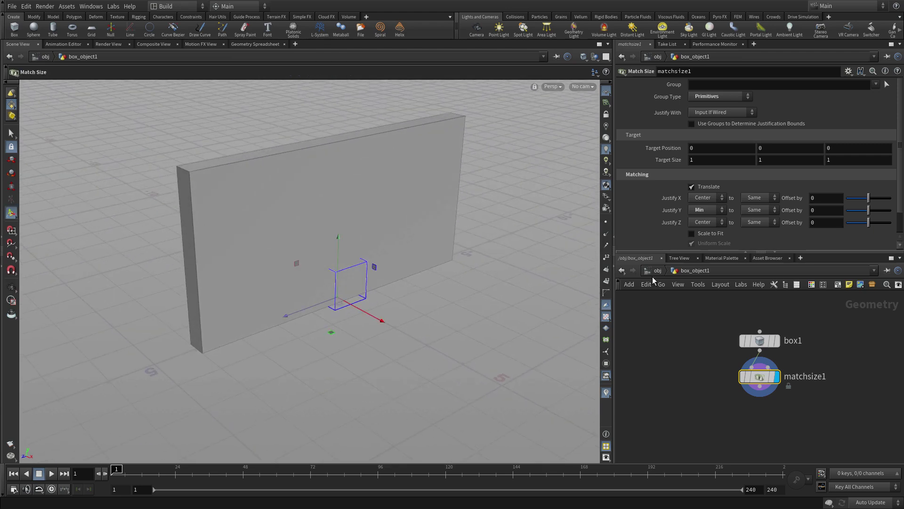
click(657, 271)
Step: Rename the box_object1 node to 'wall' and reselect it
double_click(700, 335)
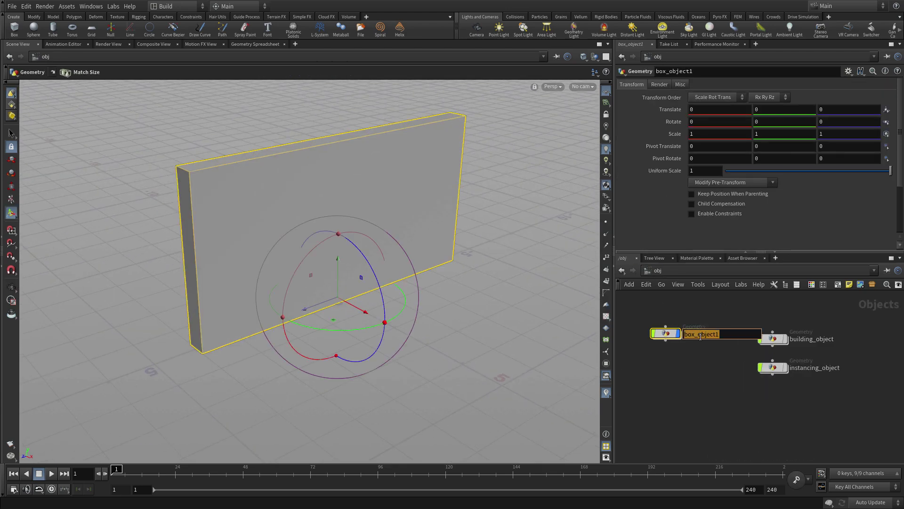
text(wall)
key(Return)
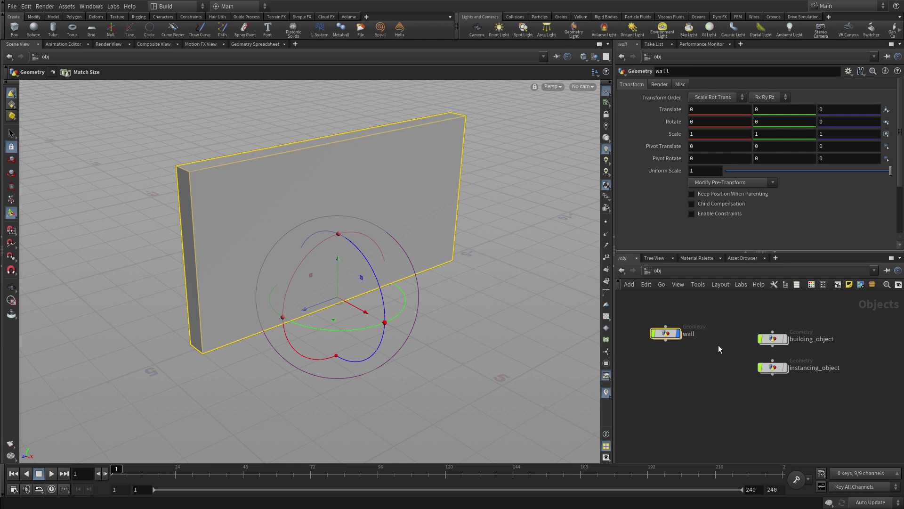
click(697, 362)
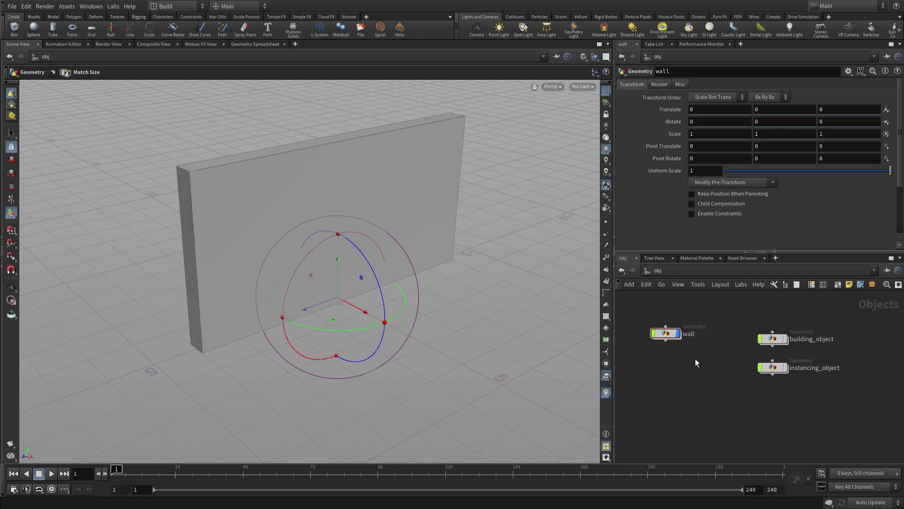
click(669, 334)
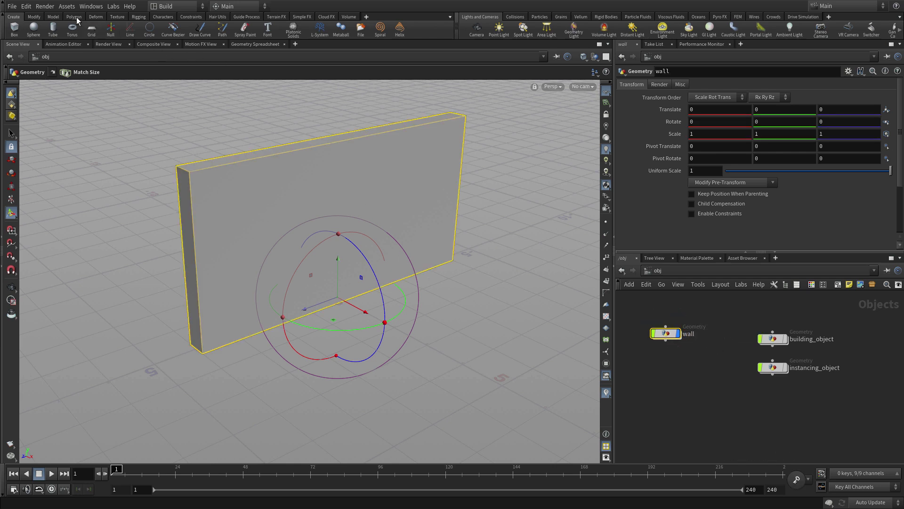
Step: Apply the Model shelf's Shatter to the wall and set chunkcenters Force Total Count to 100
click(54, 17)
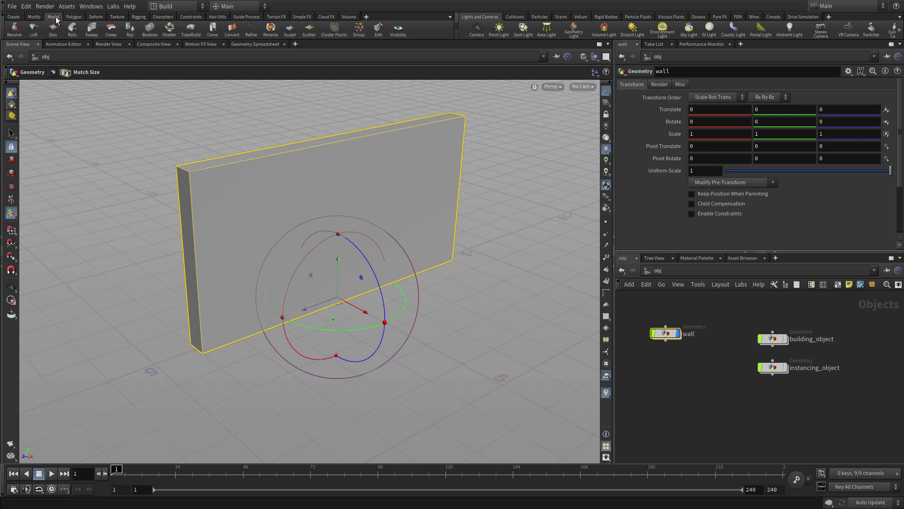
click(169, 29)
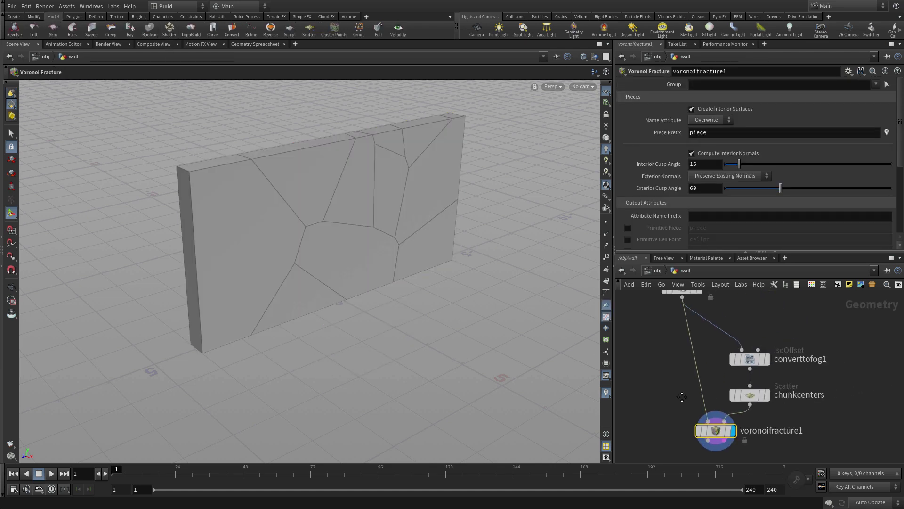
click(753, 396)
click(699, 116)
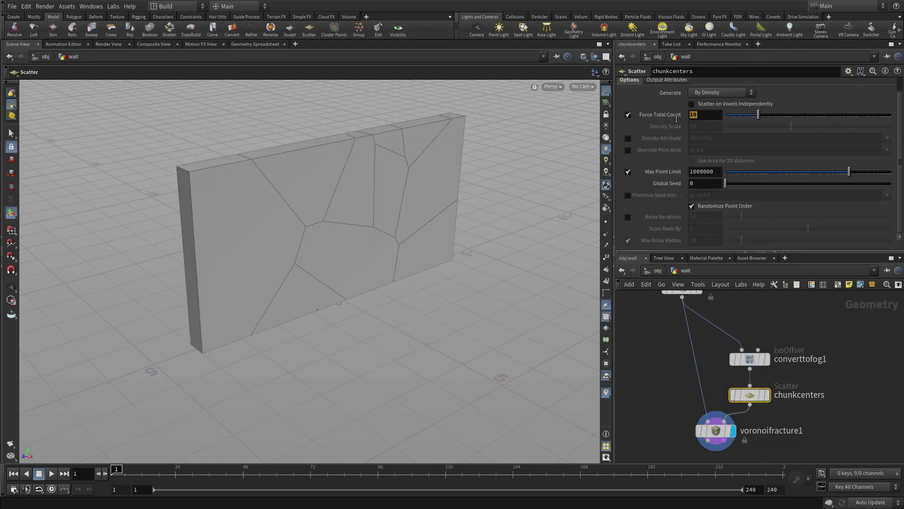
key(Return)
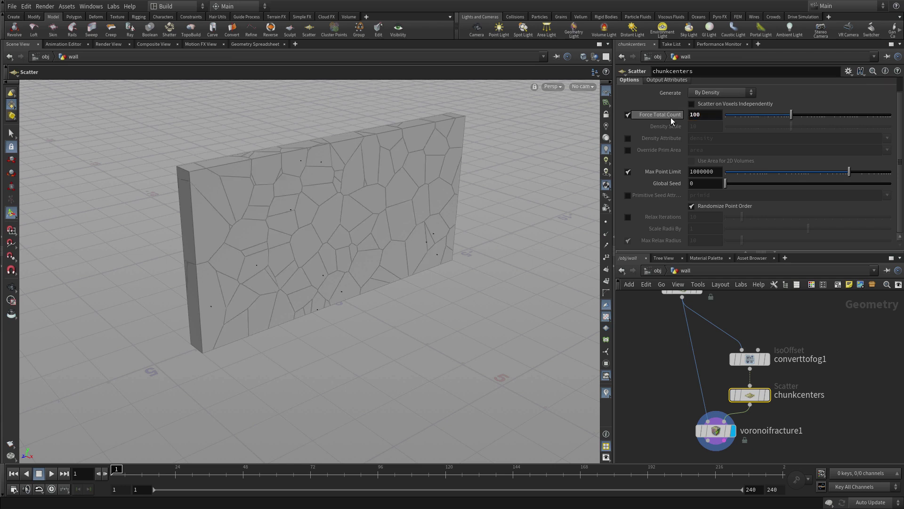
scroll(801, 396, down, 4)
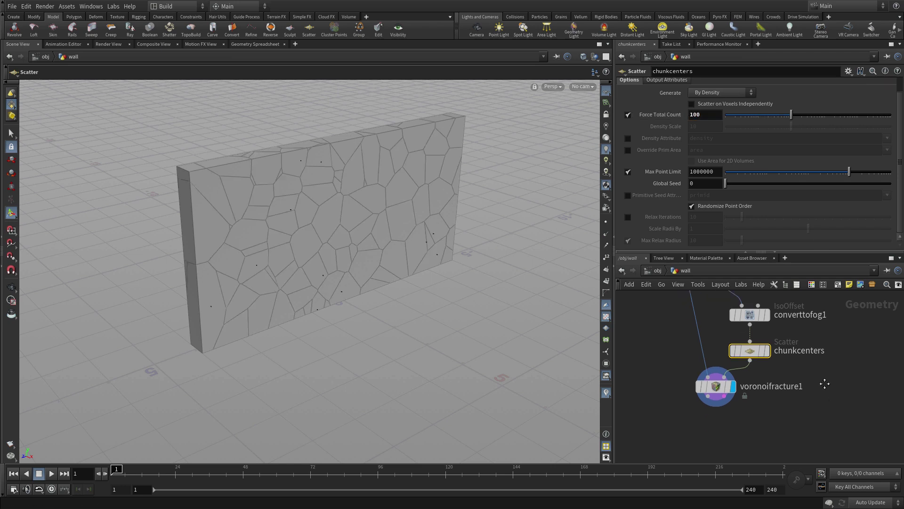
Step: Add an Assemble node fed by voronoifracture1 and display it
key(Tab)
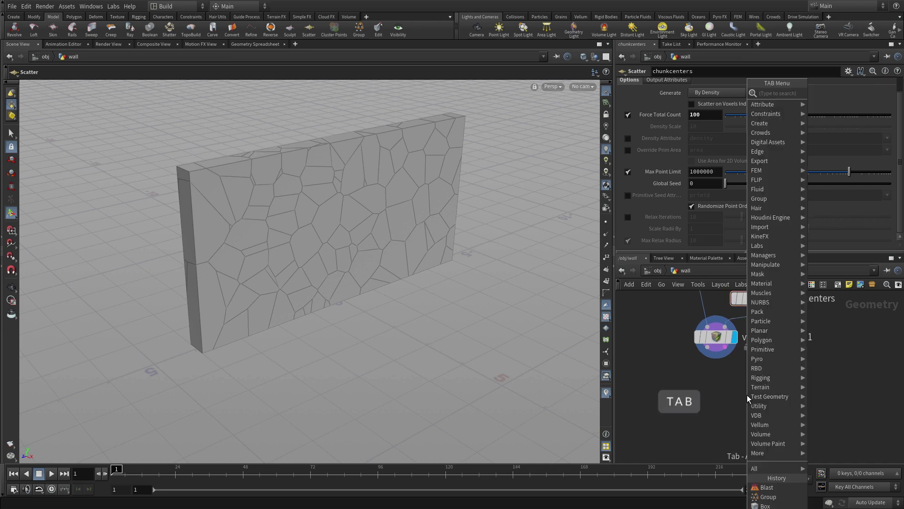
text(asse)
key(Return)
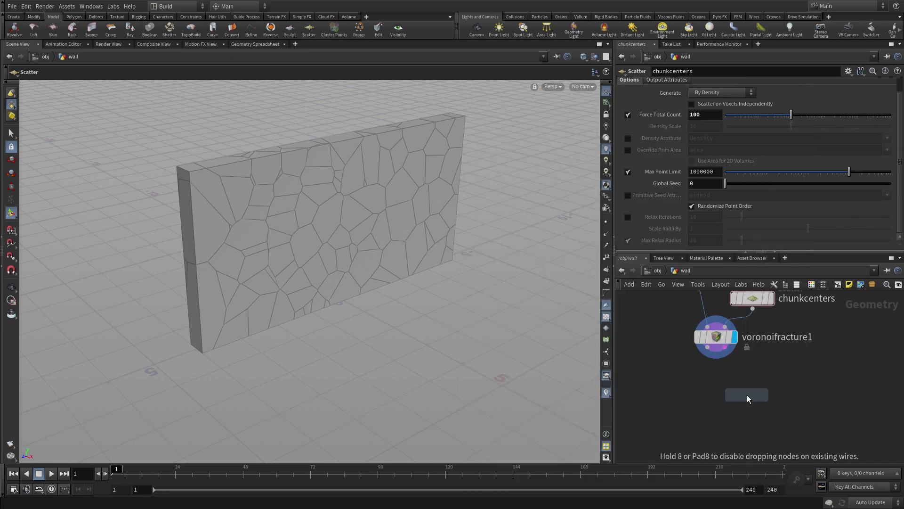
click(719, 386)
click(716, 375)
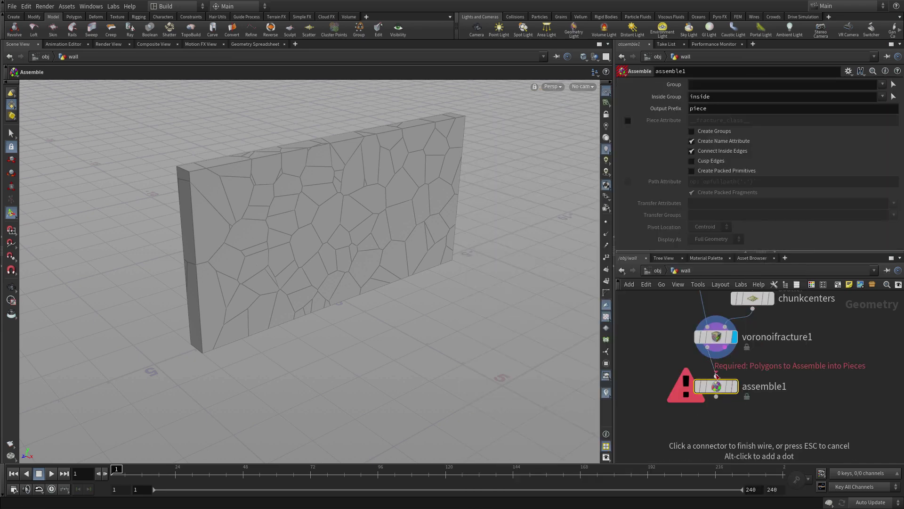
click(707, 347)
click(735, 387)
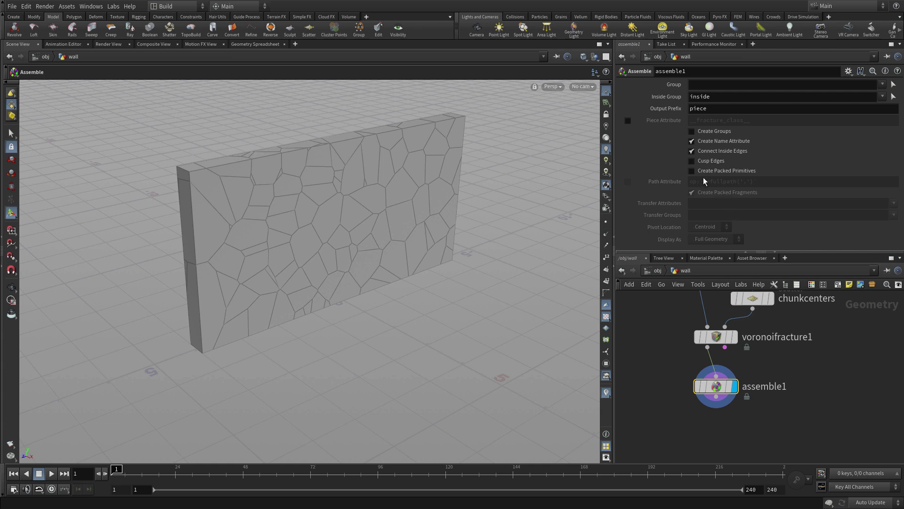
Step: Enable Create Packed Primitives, disable inside-edge connection, and set the path attribute to '/path'
click(692, 171)
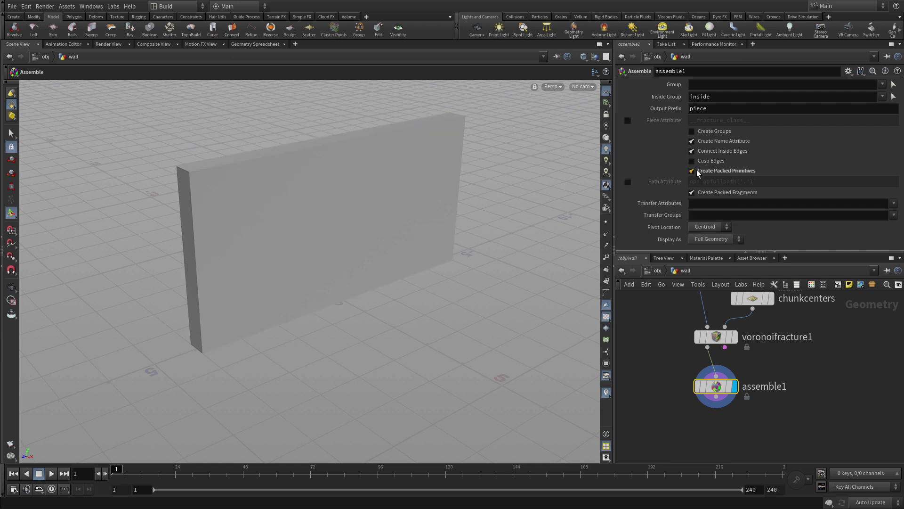
click(699, 151)
click(628, 182)
click(760, 183)
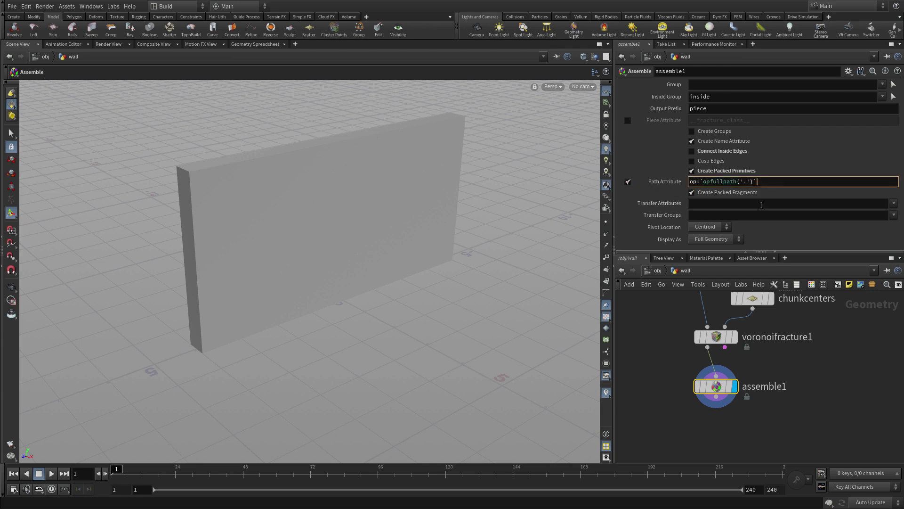
text(/path)
key(Return)
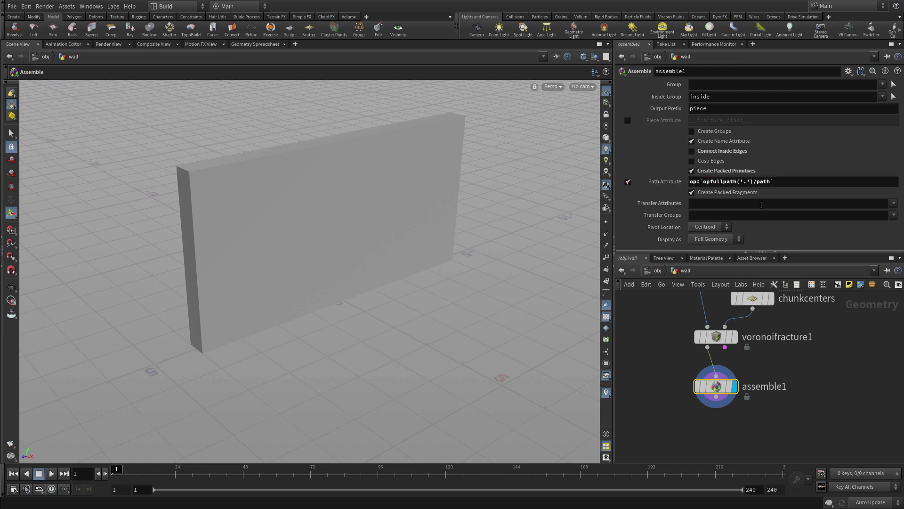
Step: Add an RBD Bullet Solver below assemble1 and feed assemble1 into its first input
middle_drag(840, 428, 790, 409)
key(Tab)
text(rbd)
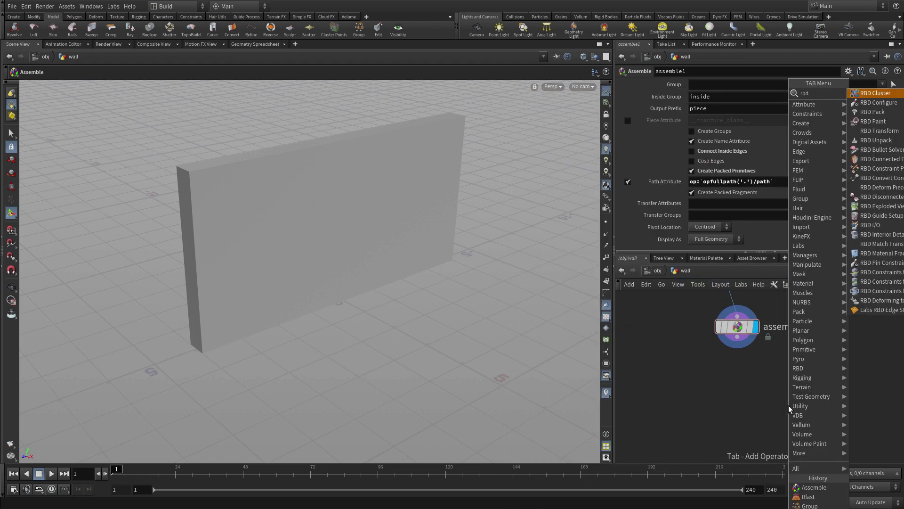
key(Return)
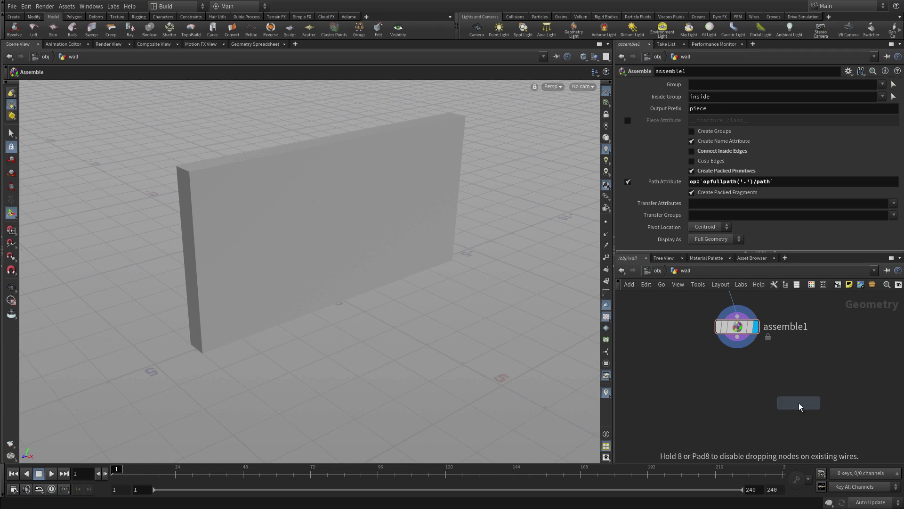
click(737, 375)
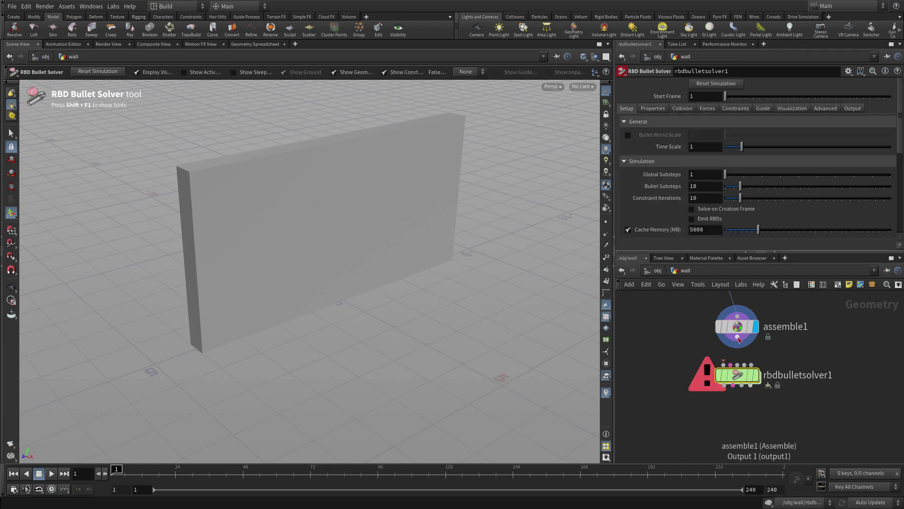
click(738, 337)
click(738, 379)
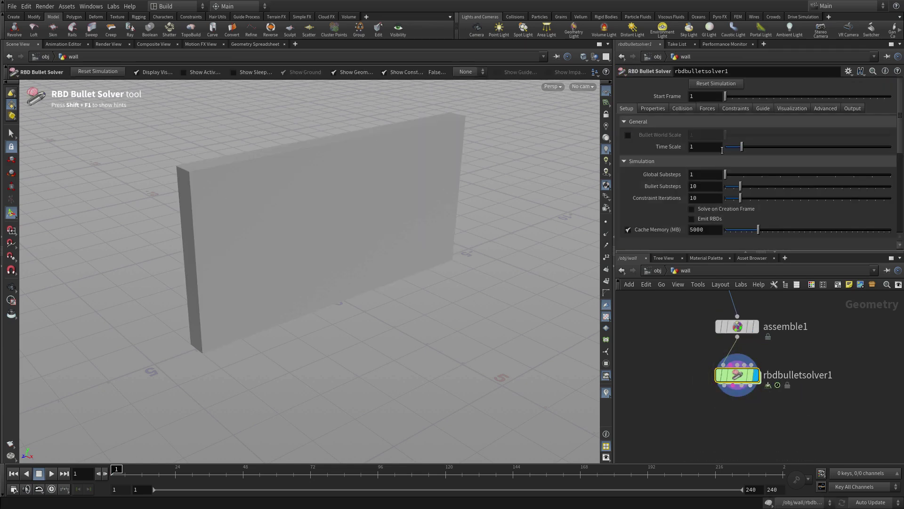
Step: Set the solver's Collision Ground Type to Ground Plane
click(684, 108)
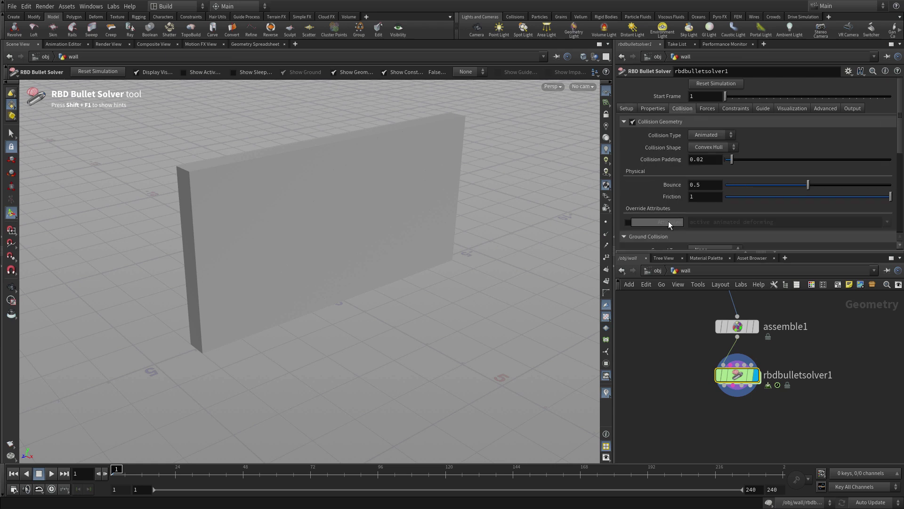
scroll(669, 220, down, 2)
click(692, 215)
click(701, 229)
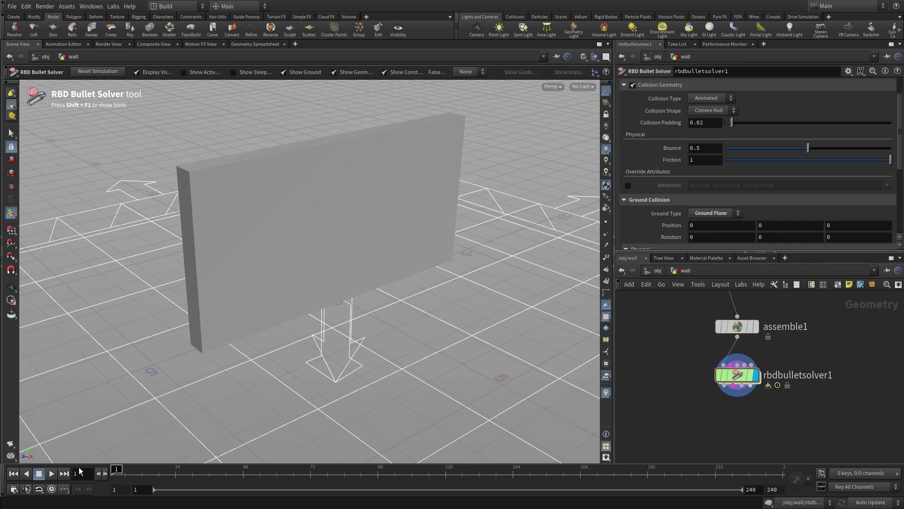
Step: Play the simulation to watch the wall collapse, then stop and rewind to frame 1
click(51, 473)
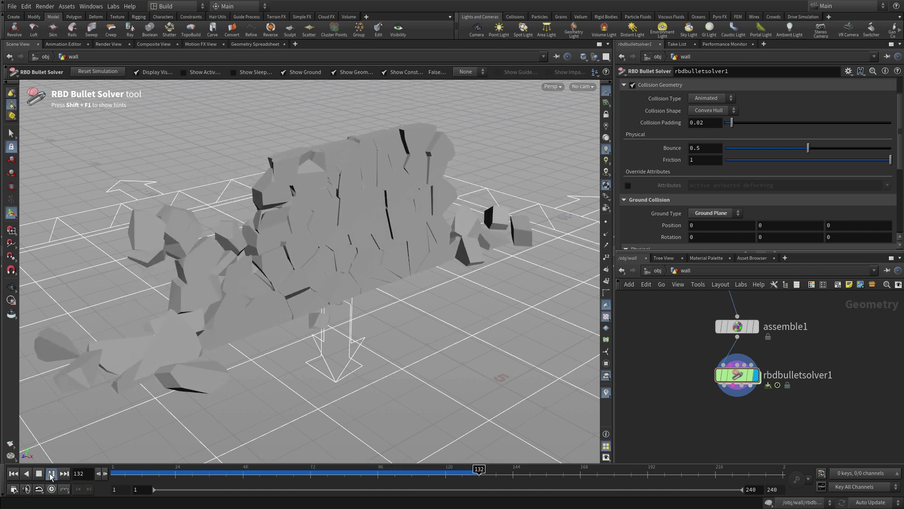
click(51, 475)
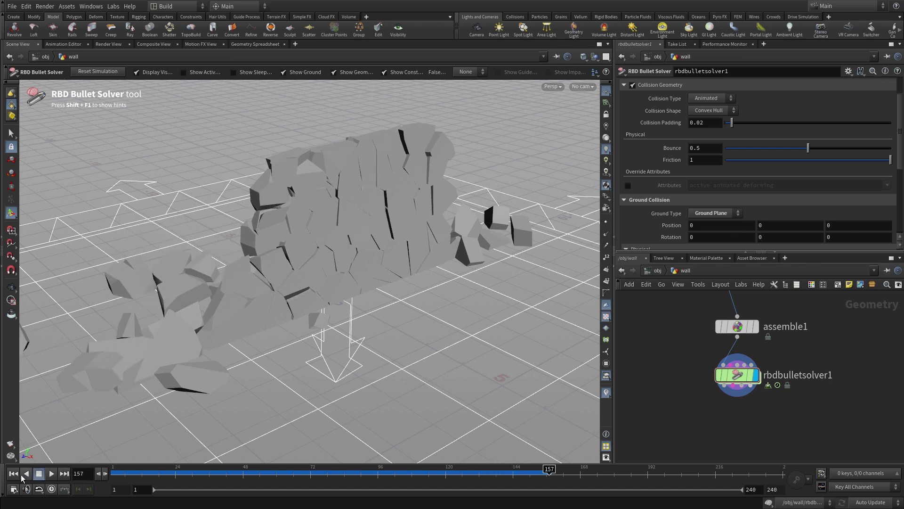
click(14, 473)
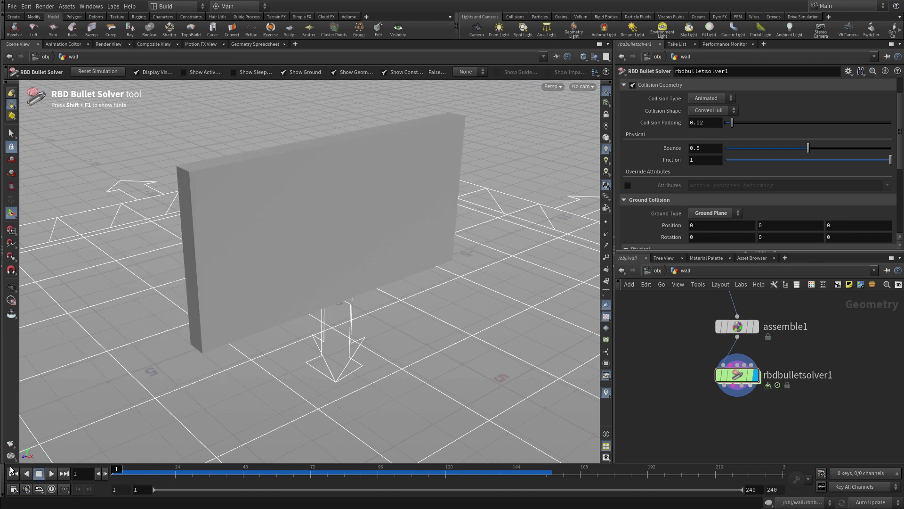
Step: Add a sphere1 node with Center 2, 1, 0 and keyframe Center X at frame 1
middle_drag(896, 329, 810, 368)
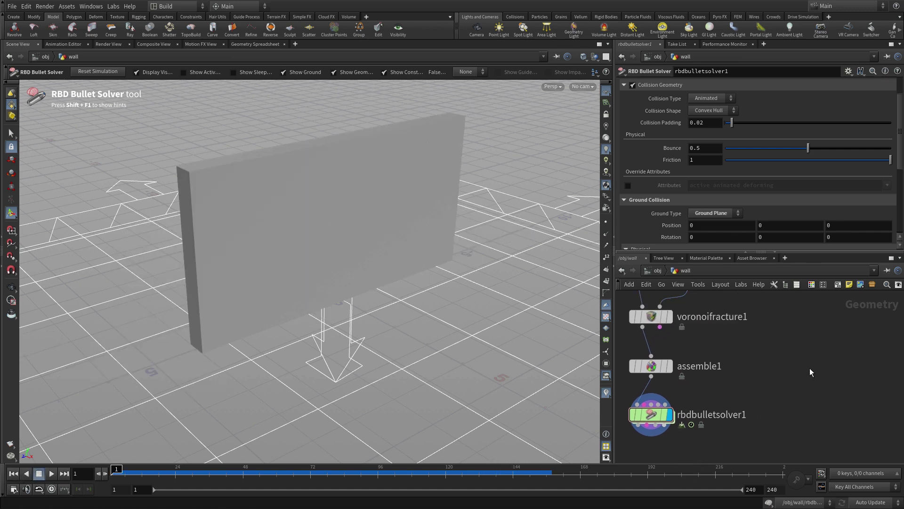
key(Tab)
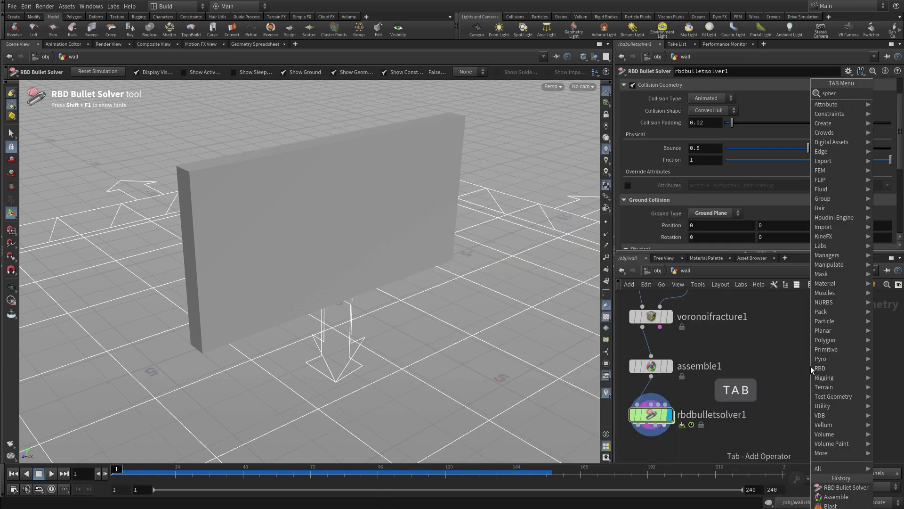
key(Return)
click(791, 352)
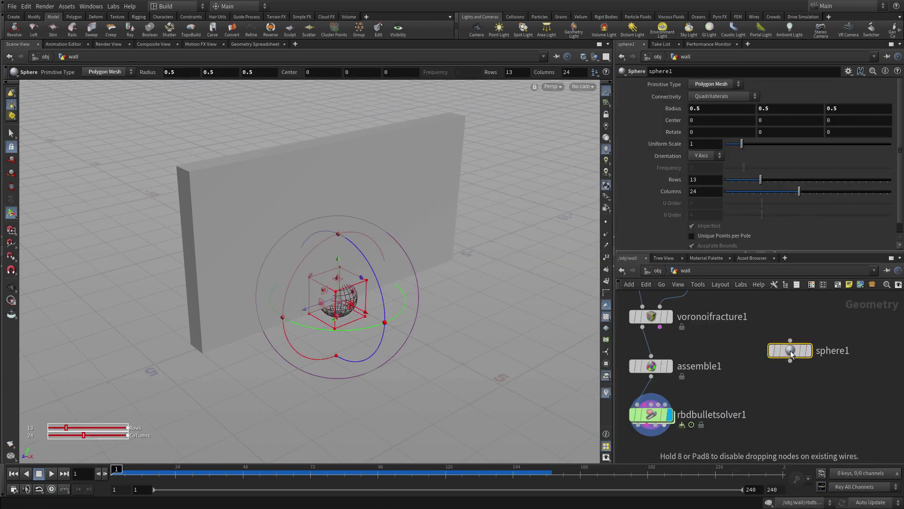
mouse_move(795, 362)
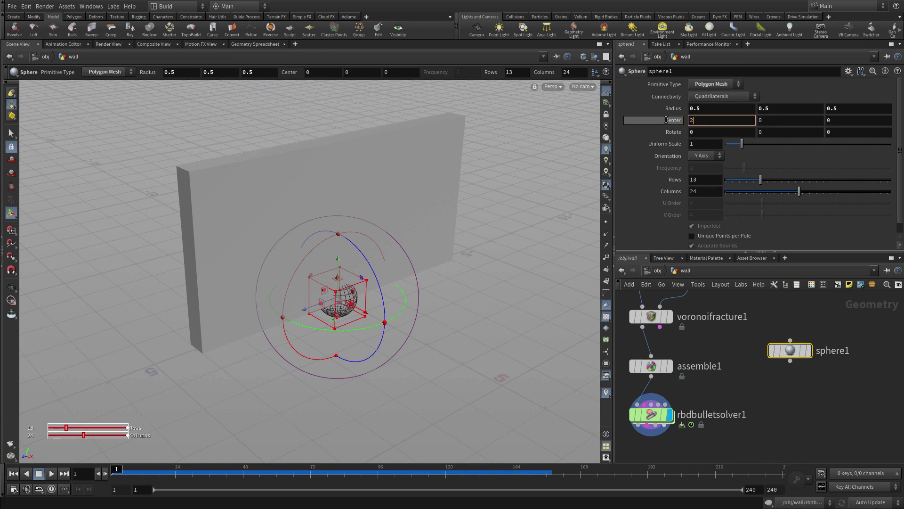
key(Tab)
text(1)
key(Tab)
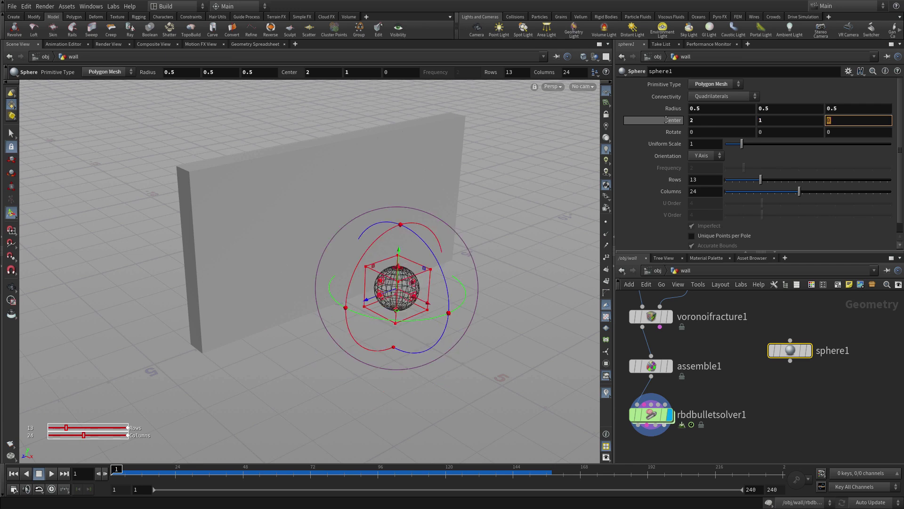
alt+click(697, 121)
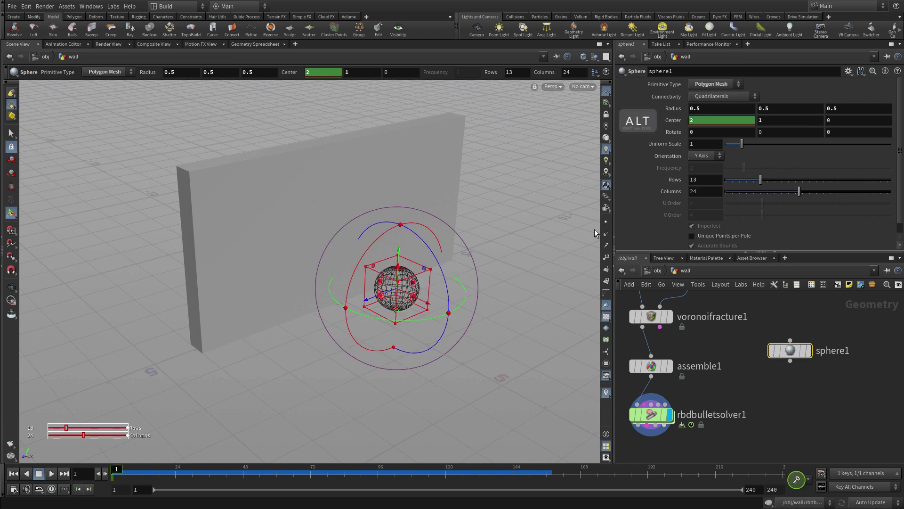
Step: At a later frame, set Center X to -3, keyframe it, and scrub to check the motion
click(139, 479)
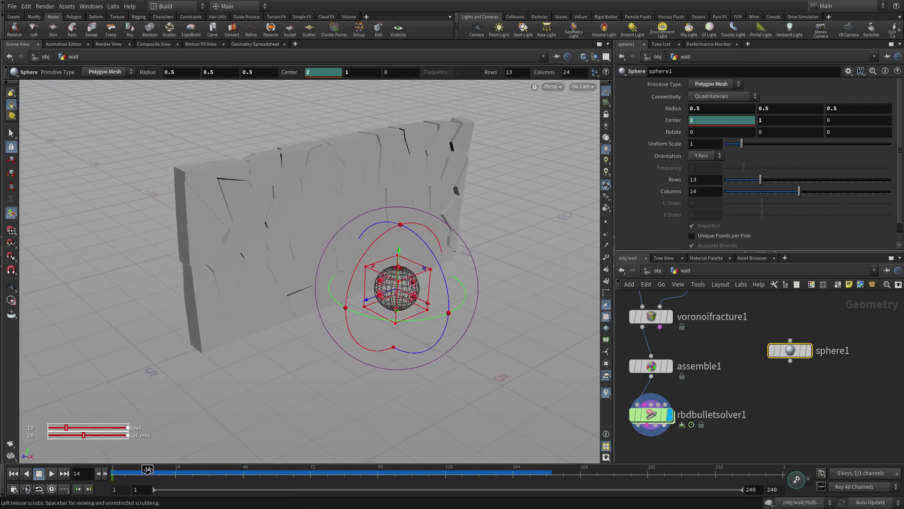
drag(139, 483, 133, 482)
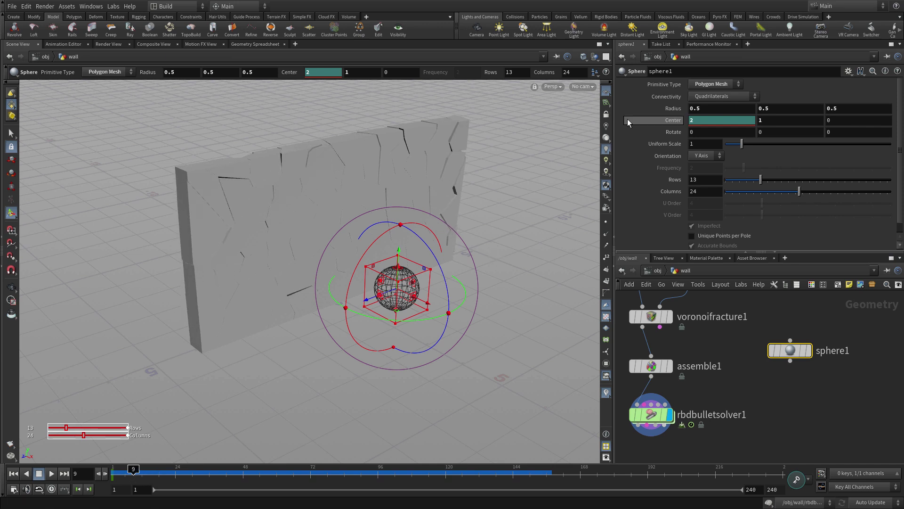
double_click(707, 123)
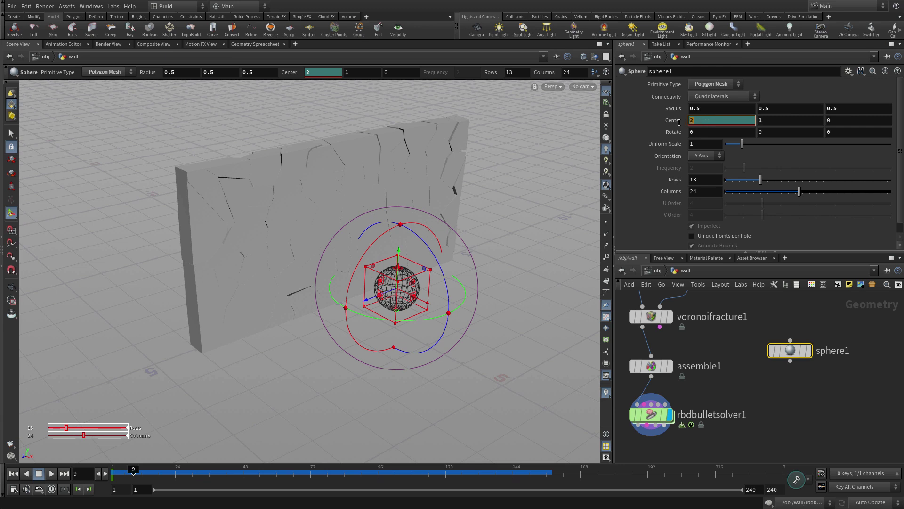
text(-3)
key(Return)
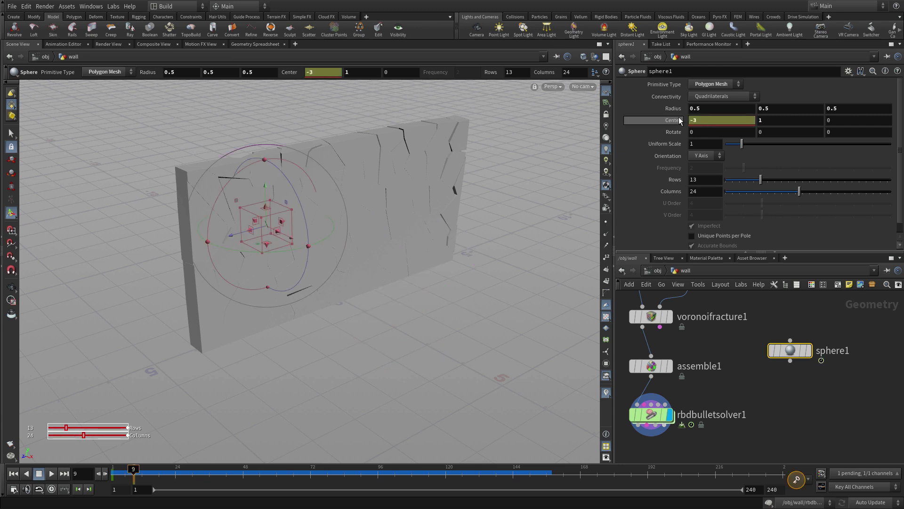
alt+click(680, 121)
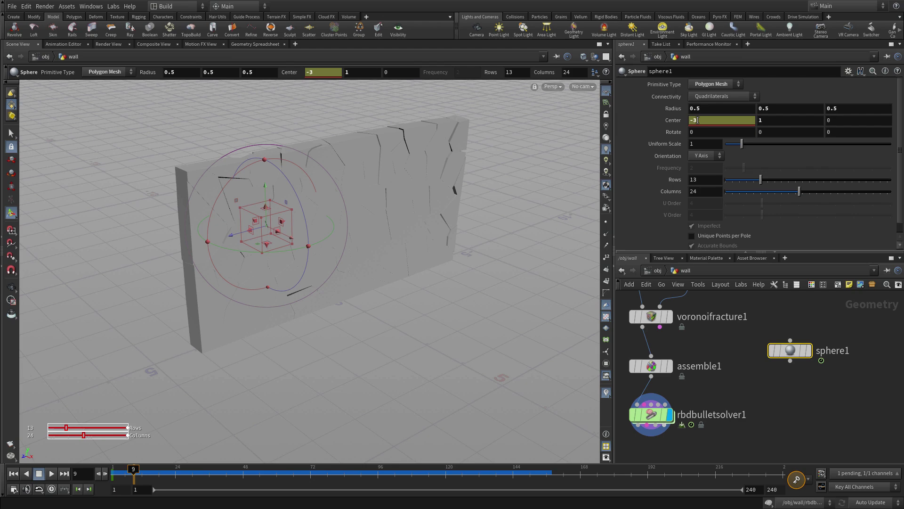
alt+click(700, 121)
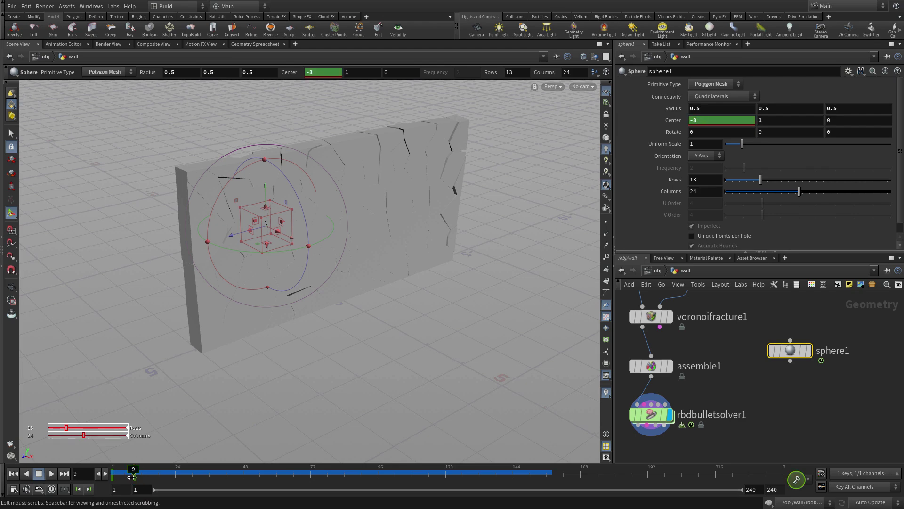
drag(133, 469, 113, 469)
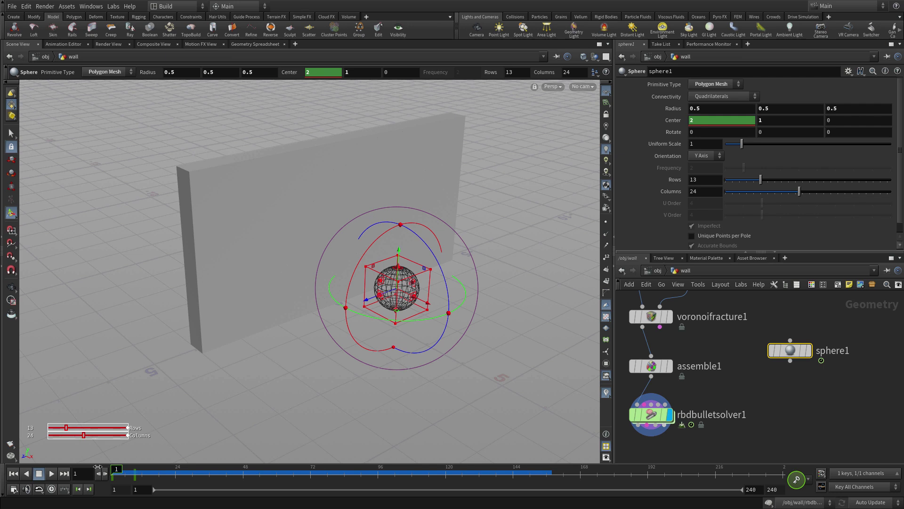
Step: Wire sphere1 into the solver's collision input and set Collision Type to Deforming
click(791, 361)
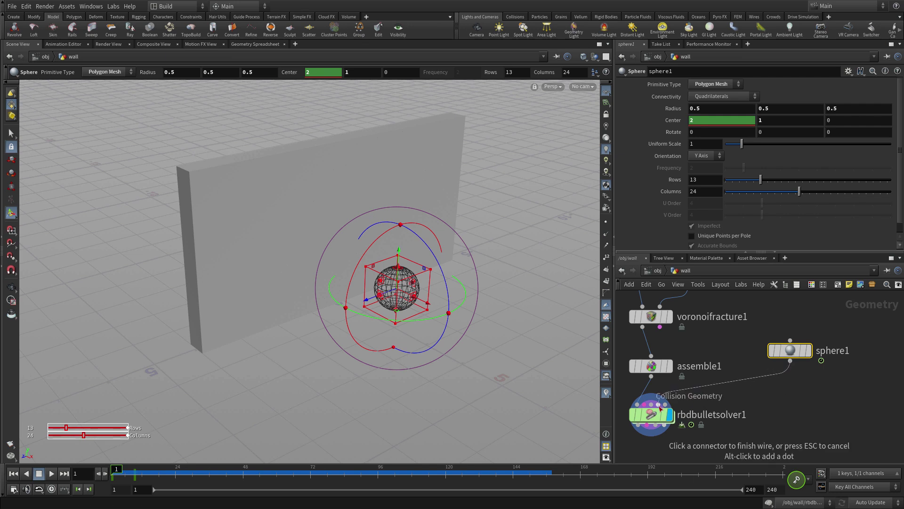
click(659, 426)
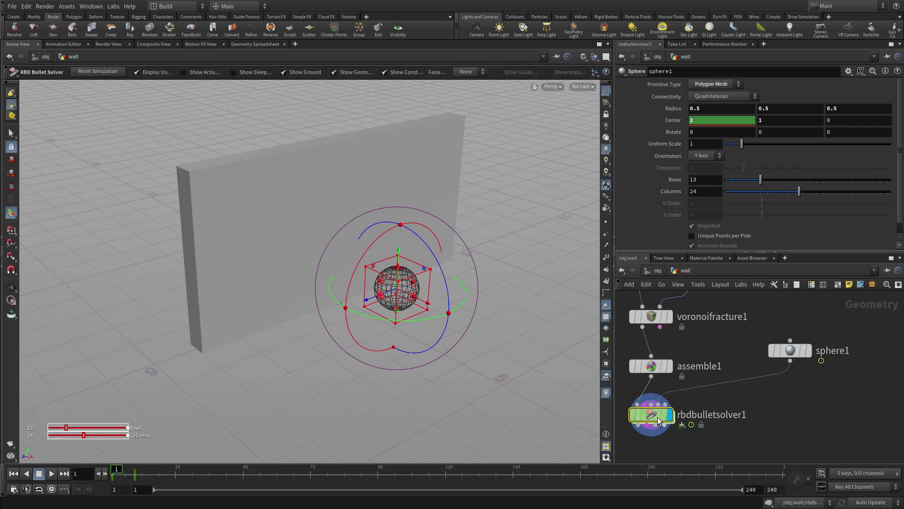
scroll(775, 242, down, 3)
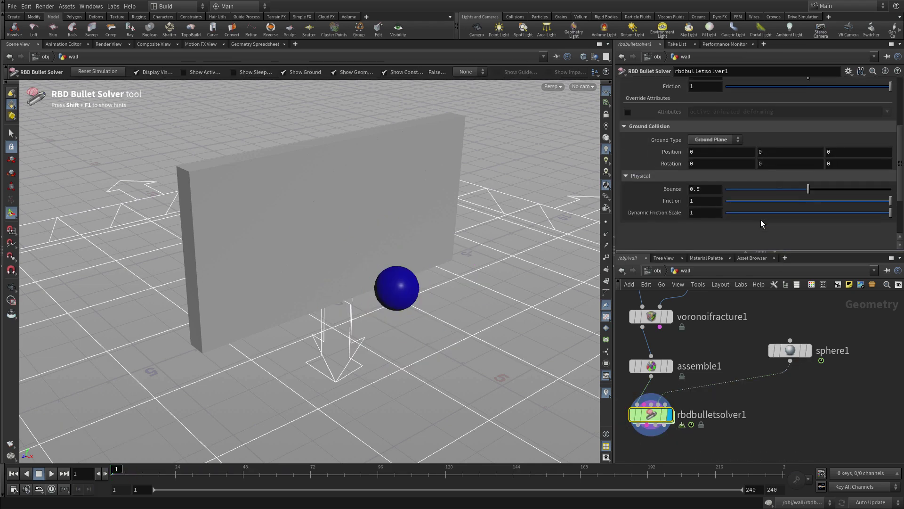
scroll(761, 222, up, 2)
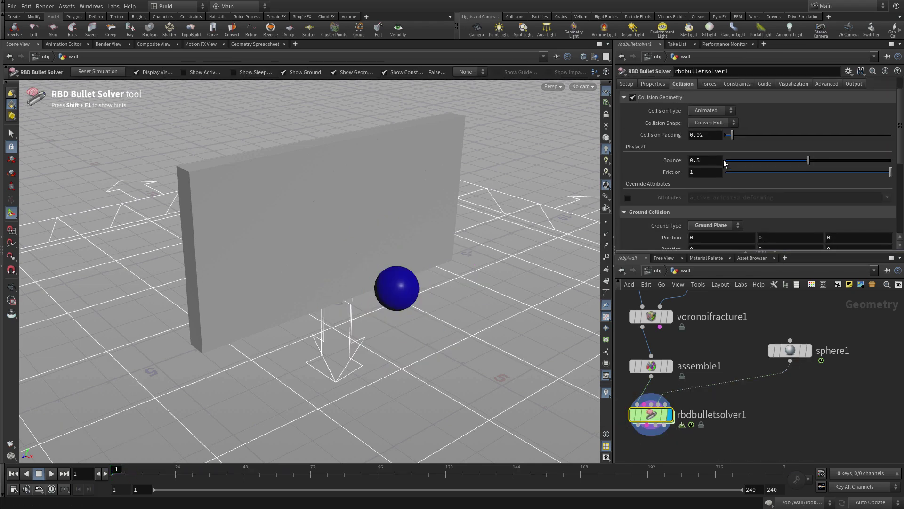
click(707, 109)
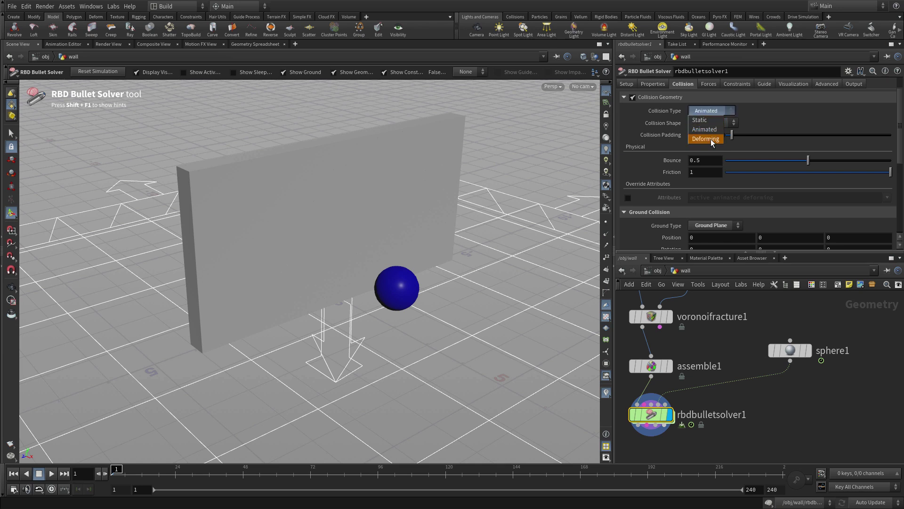
click(710, 139)
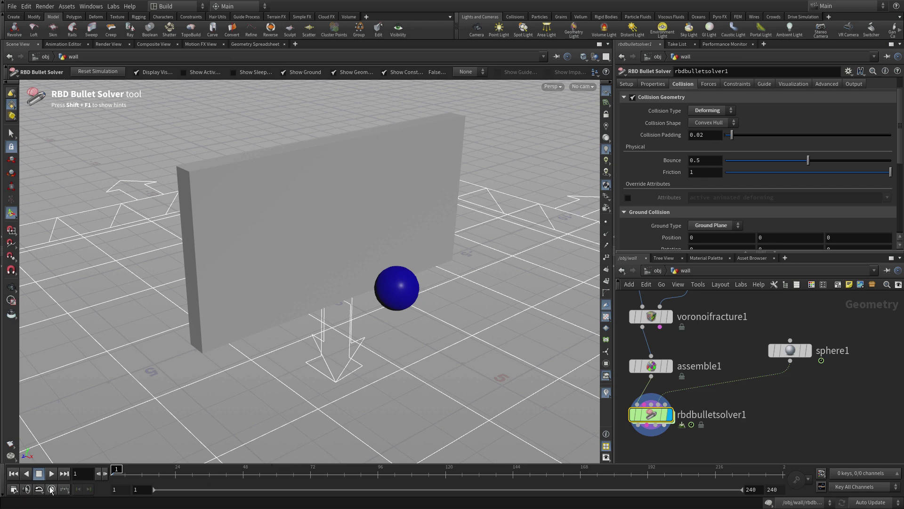
Step: Play the simulation to preview the sphere shattering the wall, then rewind to frame 1
click(52, 473)
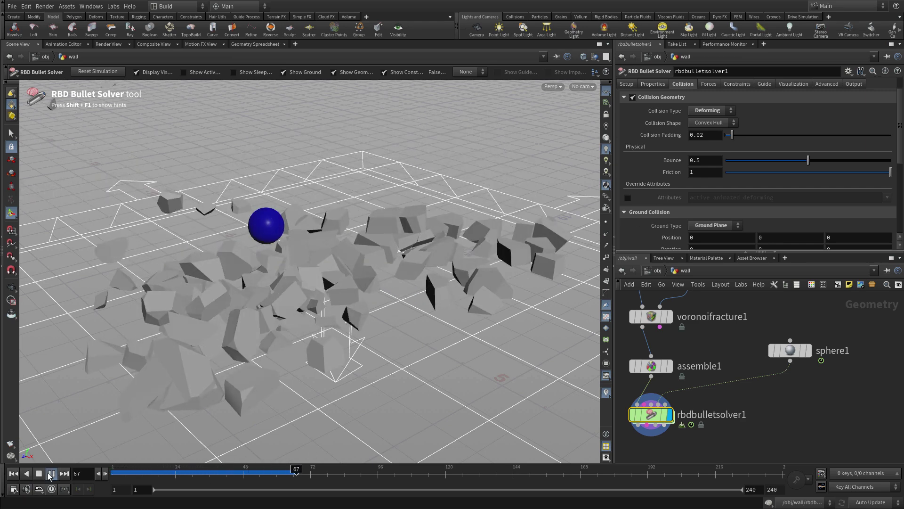
click(40, 474)
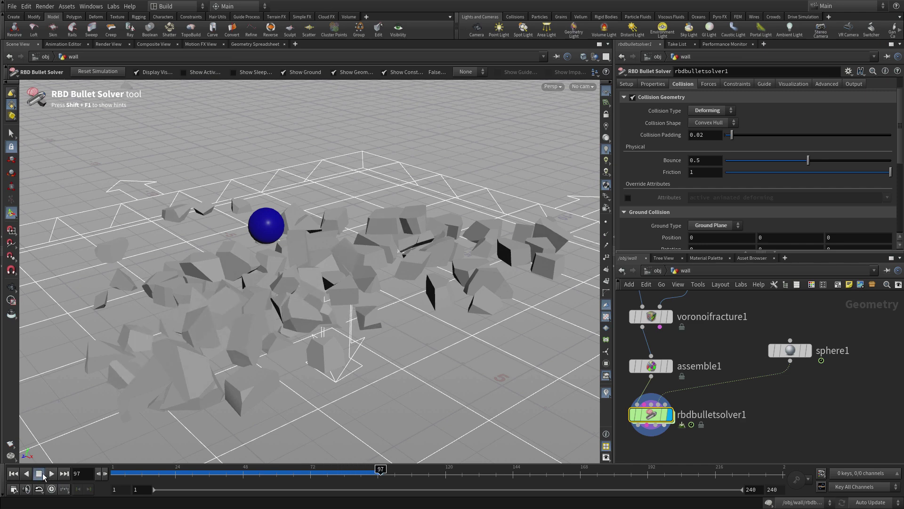
click(13, 473)
click(52, 473)
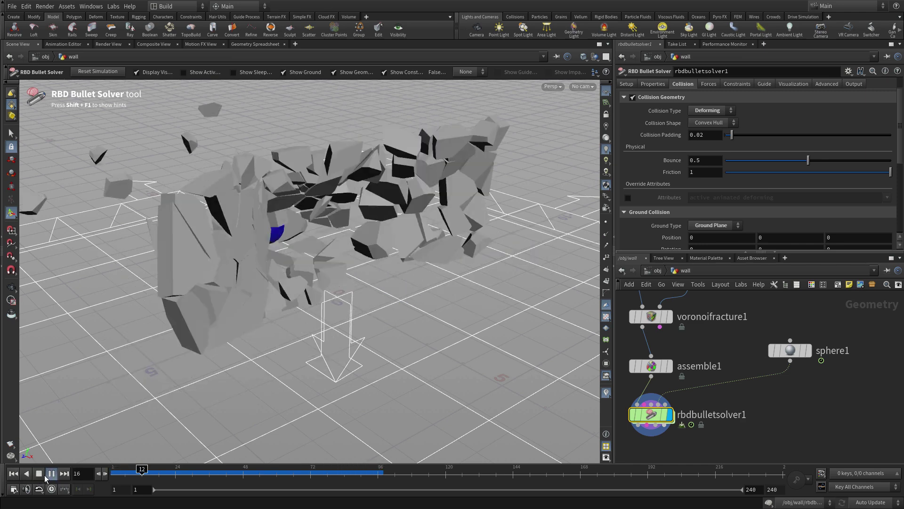
click(49, 474)
click(13, 473)
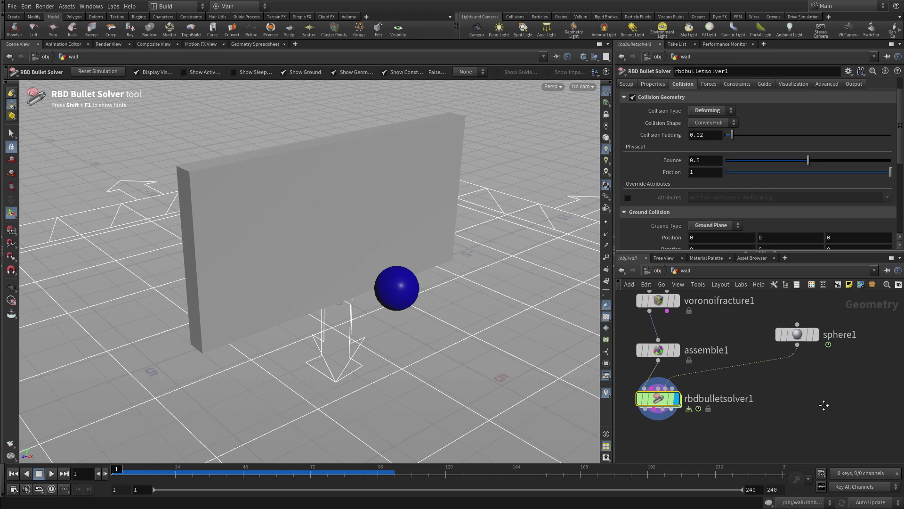
Step: Add a Transform node below rbdbulletsolver1 and feed the solver into it
key(Tab)
text(rbd)
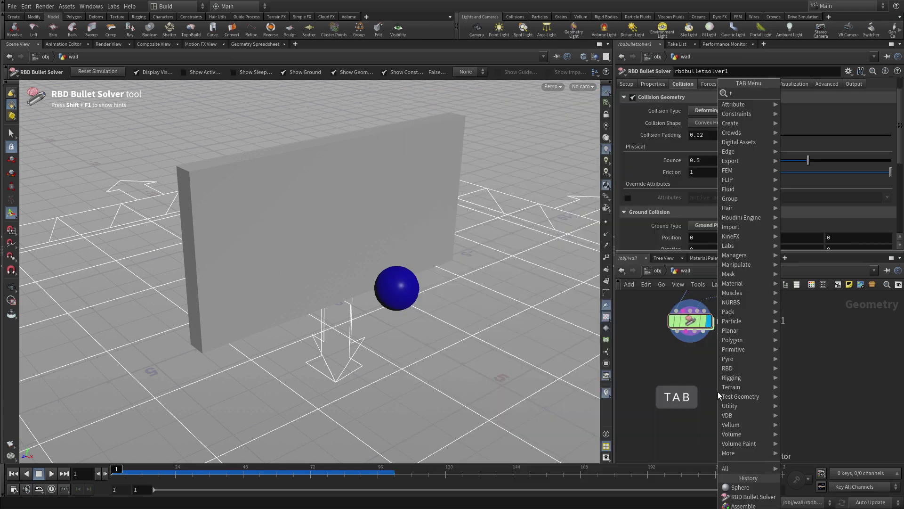
key(Return)
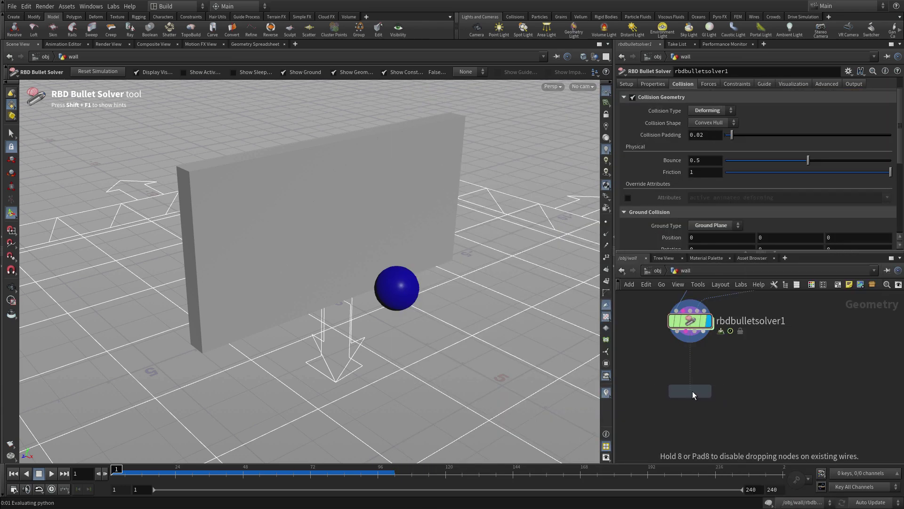
click(692, 391)
click(699, 392)
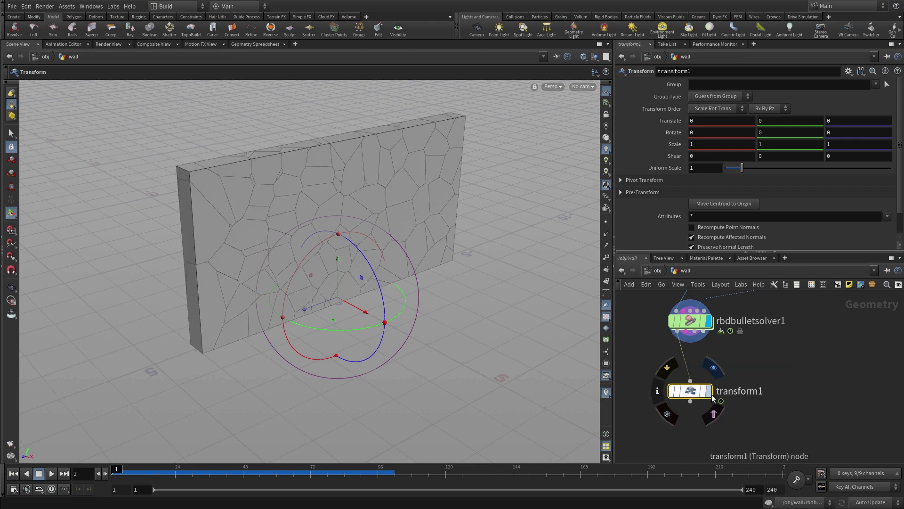
Step: Set transform1's Uniform Scale to 100 and scrub the timeline to check the fracture
double_click(700, 168)
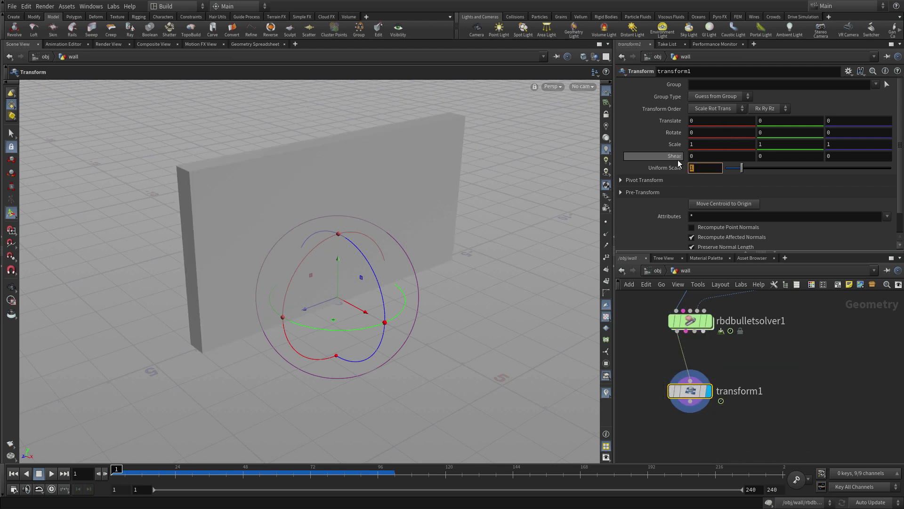
text(100)
key(Return)
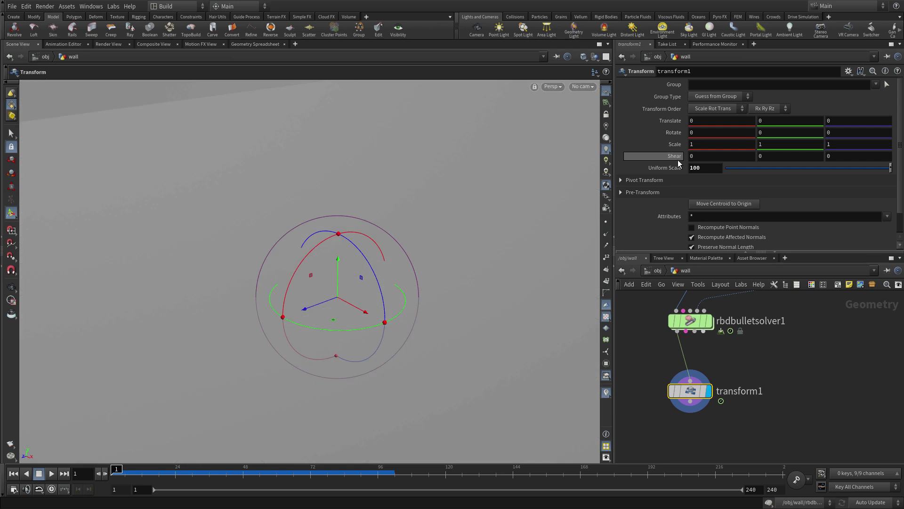
scroll(361, 317, down, 5)
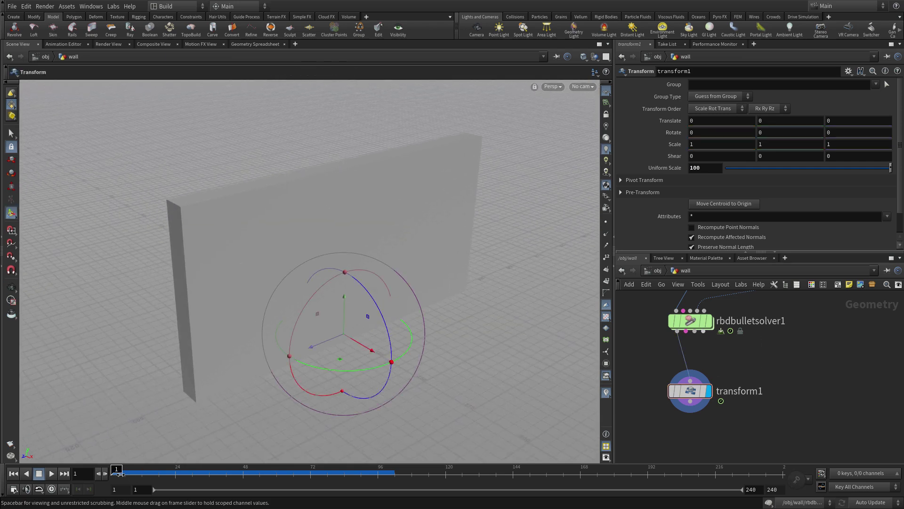
drag(127, 472, 145, 469)
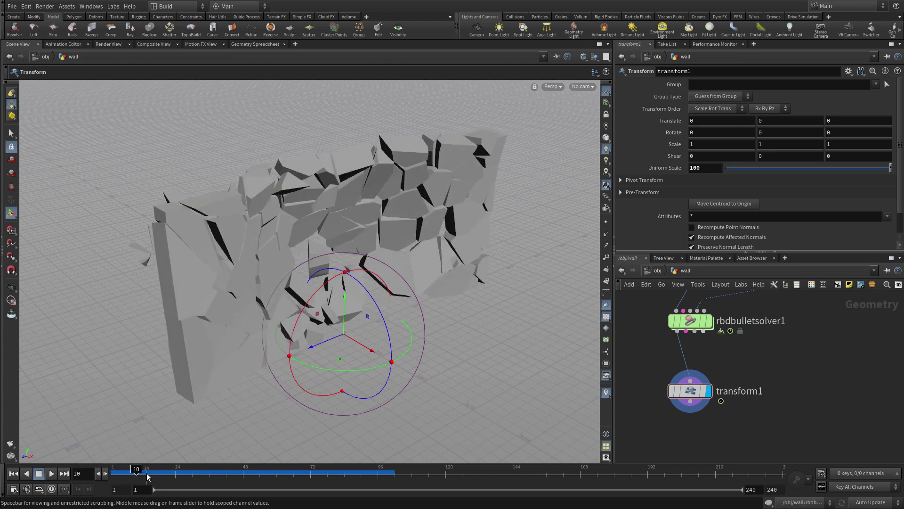
middle_drag(785, 401, 781, 361)
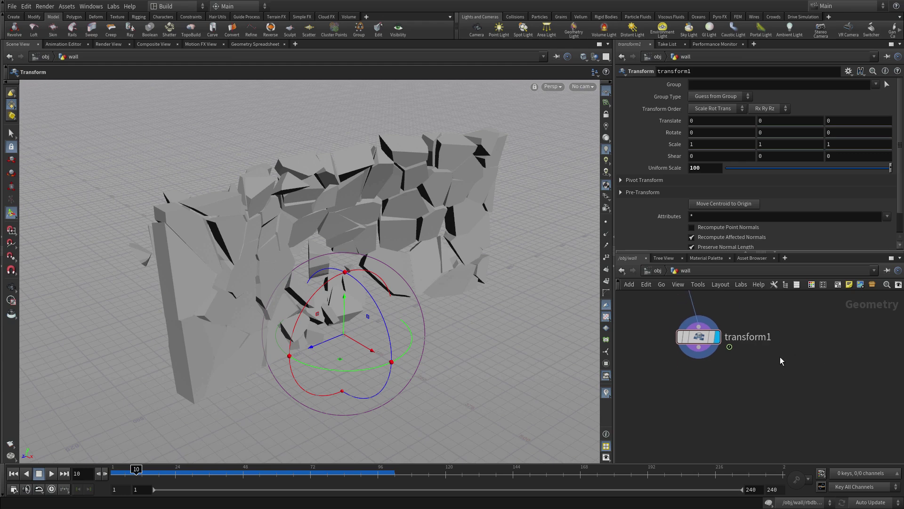
Step: Add an FBX output node below transform1 and wire transform1 into it
key(Tab)
text(fbx)
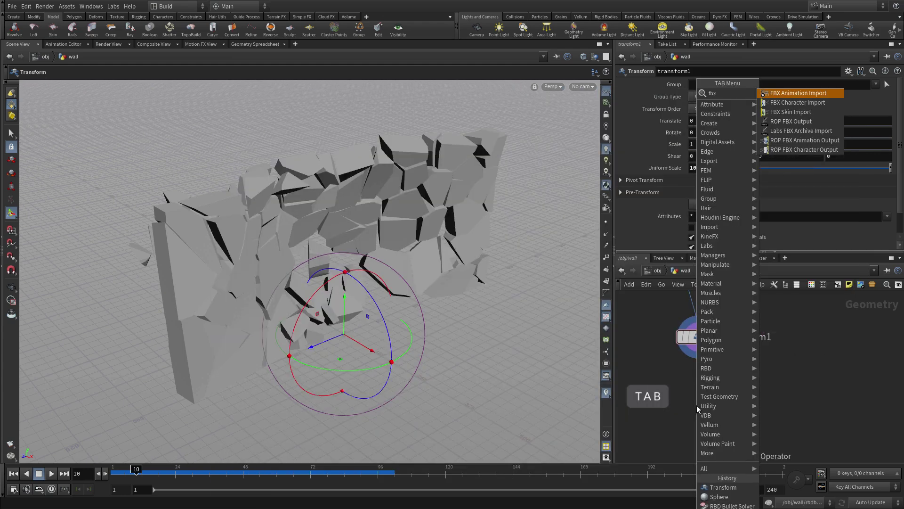
text( anim)
key(Return)
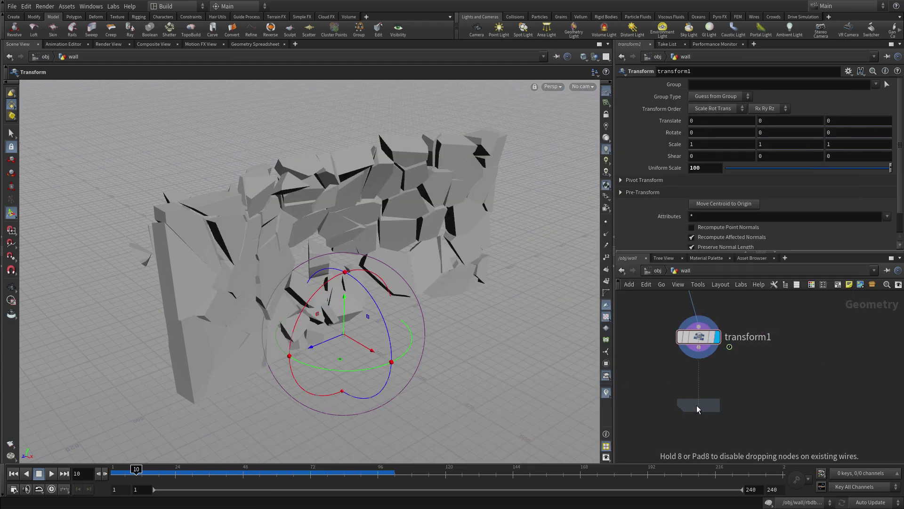
click(697, 405)
click(699, 348)
click(711, 403)
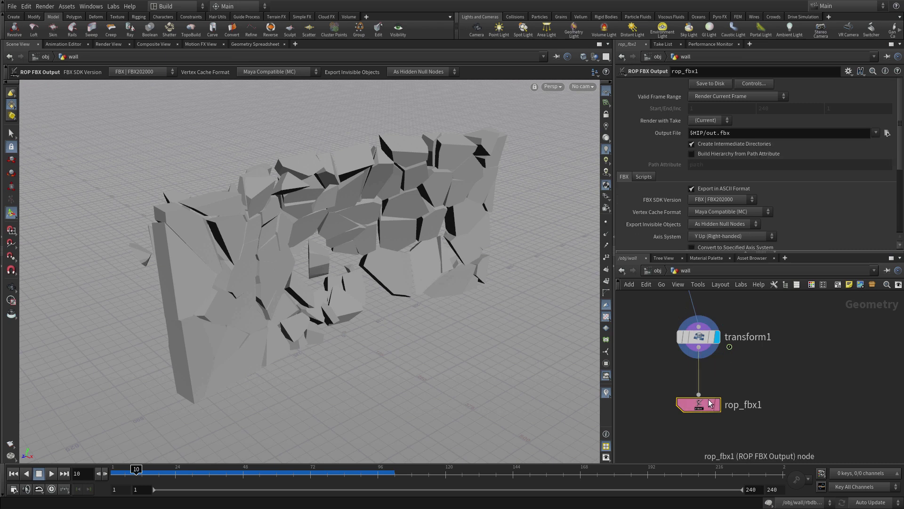
Step: Export frames 1–240 to $HIP/fbx/wall_desgtruction.fbx
click(710, 98)
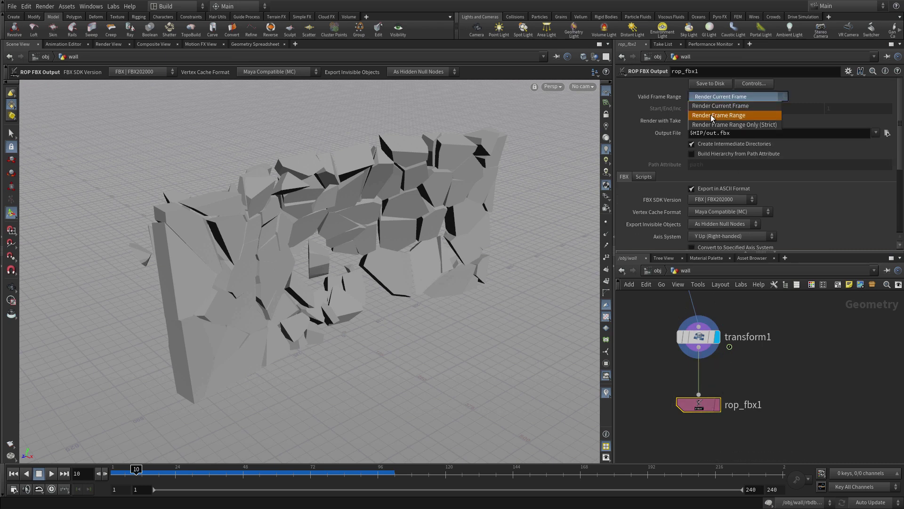
click(711, 115)
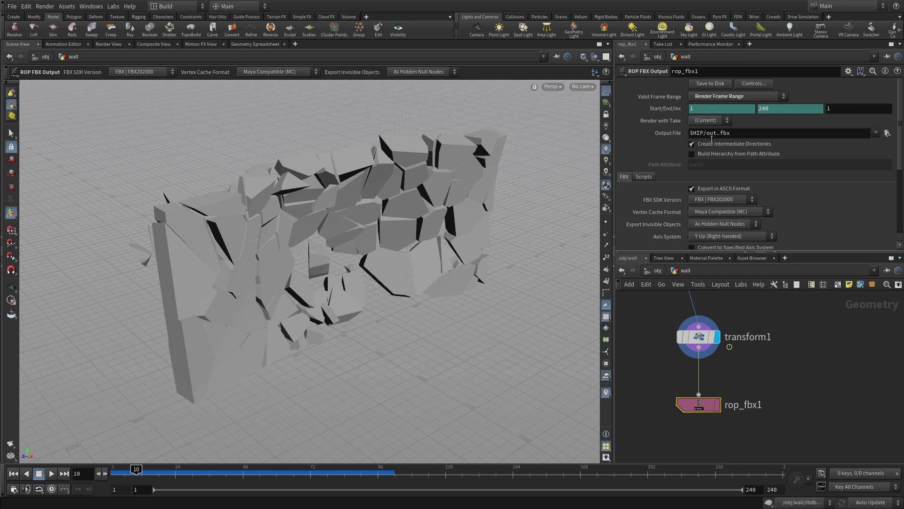
drag(717, 133, 707, 134)
text(fbx/wall_desgtruction)
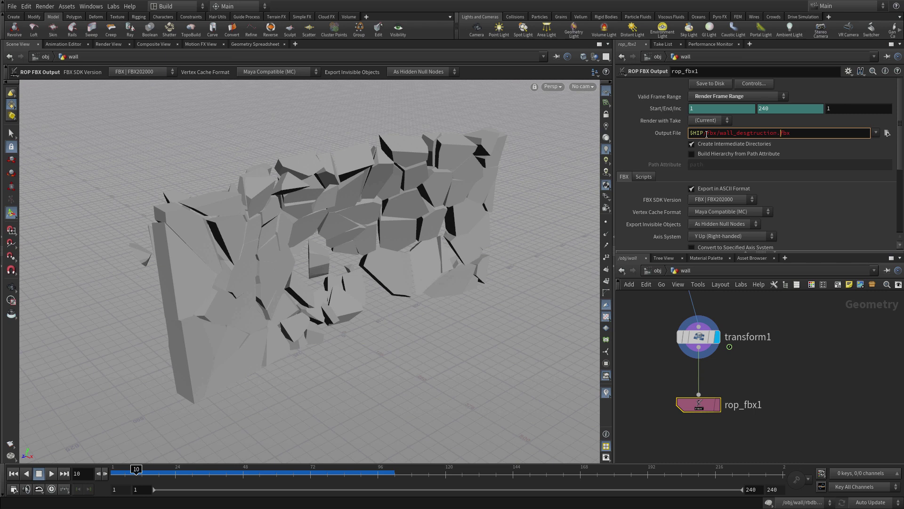
key(Return)
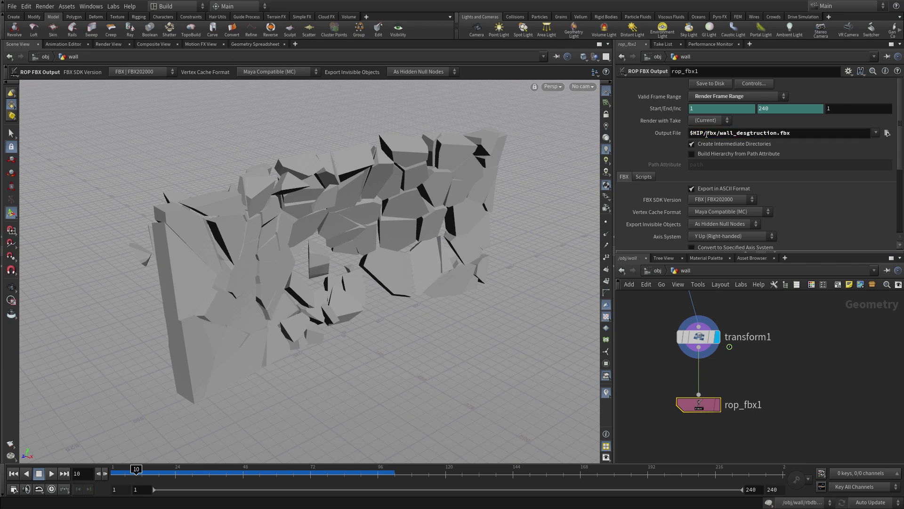
Step: Build the hierarchy from the path attribute and write the FBX to disk
click(719, 154)
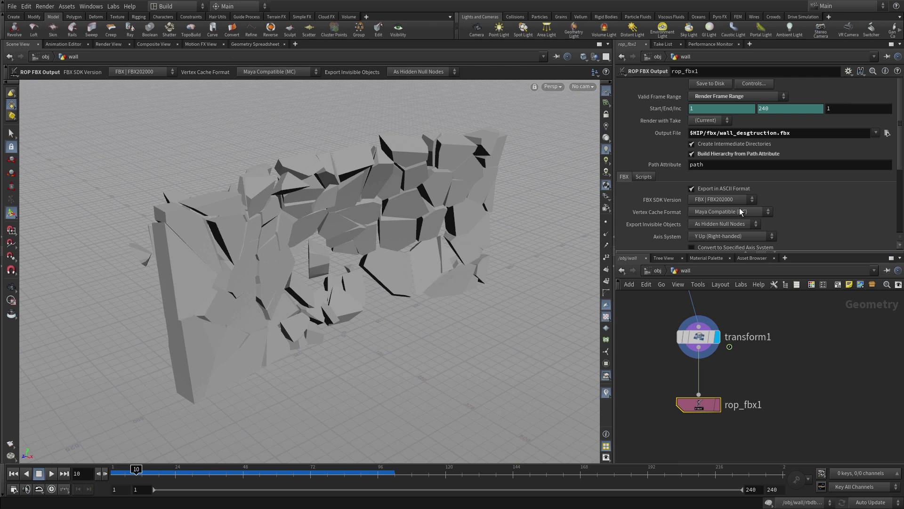
click(711, 74)
click(708, 86)
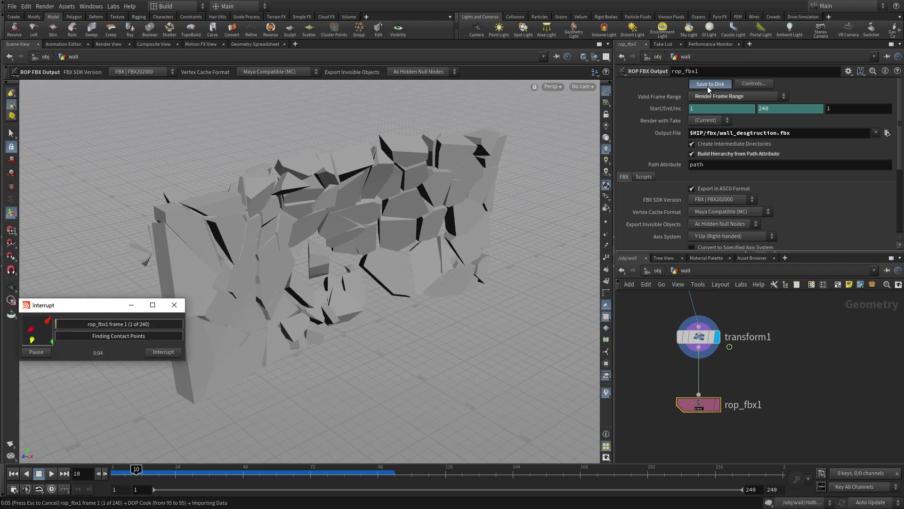
drag(108, 306, 130, 373)
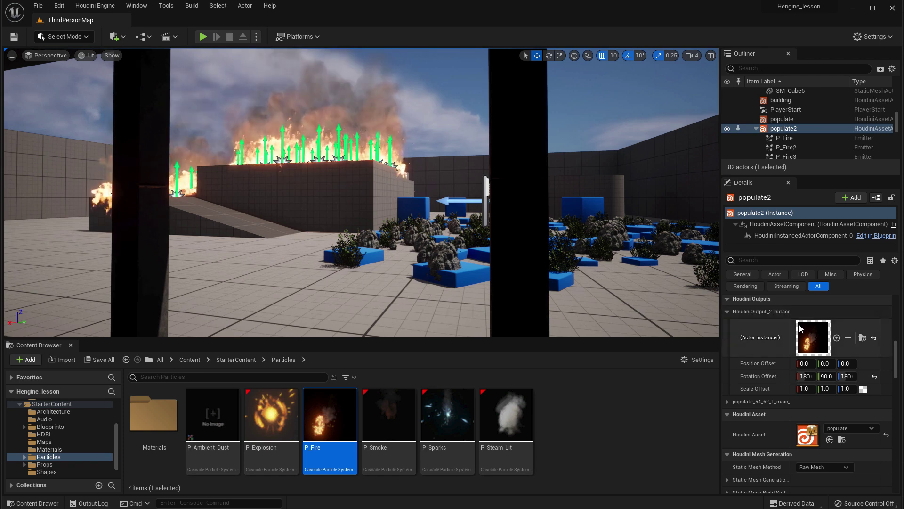
Step: Hide populate2's fire emitters, fly toward the building, and show the top-level Content folder
click(728, 129)
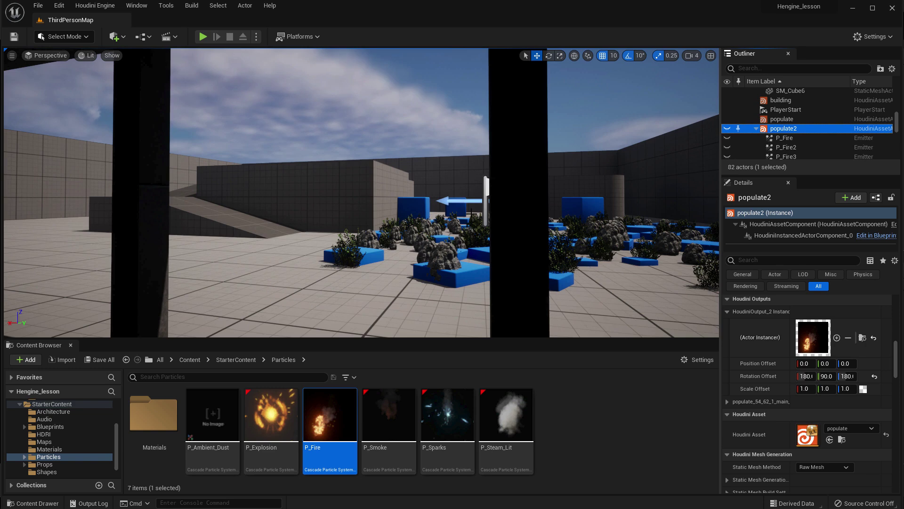
right_drag(471, 214, 545, 191)
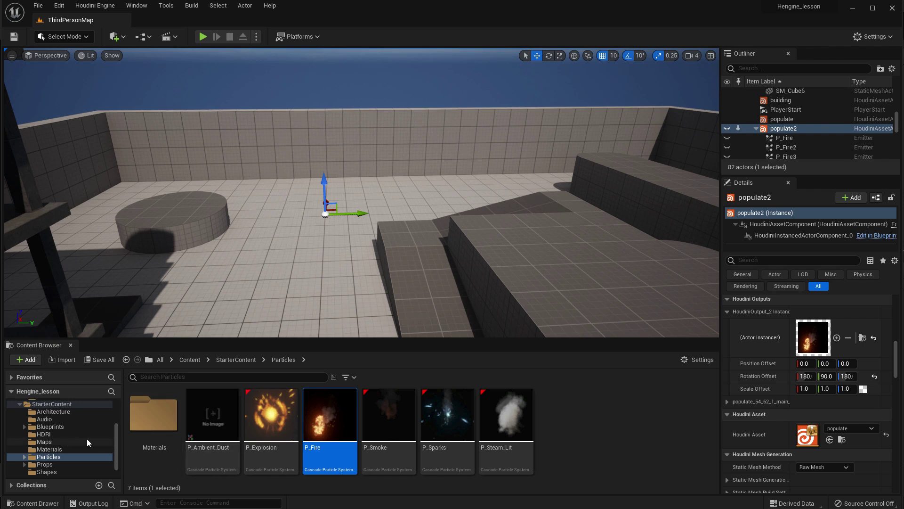
scroll(87, 440, up, 4)
click(38, 411)
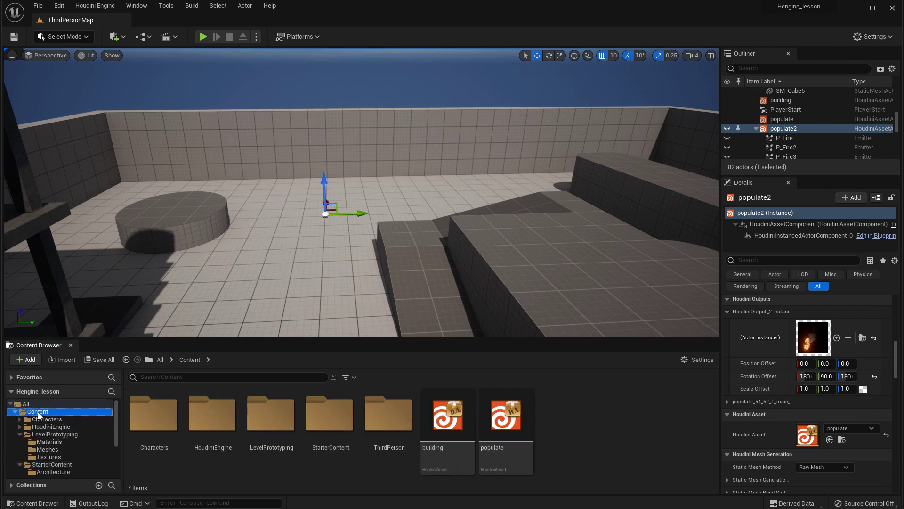
click(596, 420)
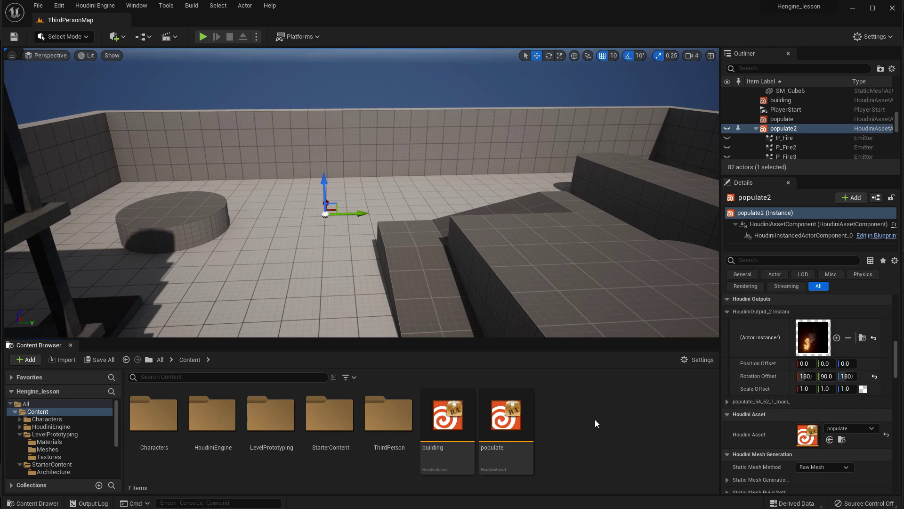
Step: Import the wall_destruction file from the hengine_lesson/fbx folder
click(62, 361)
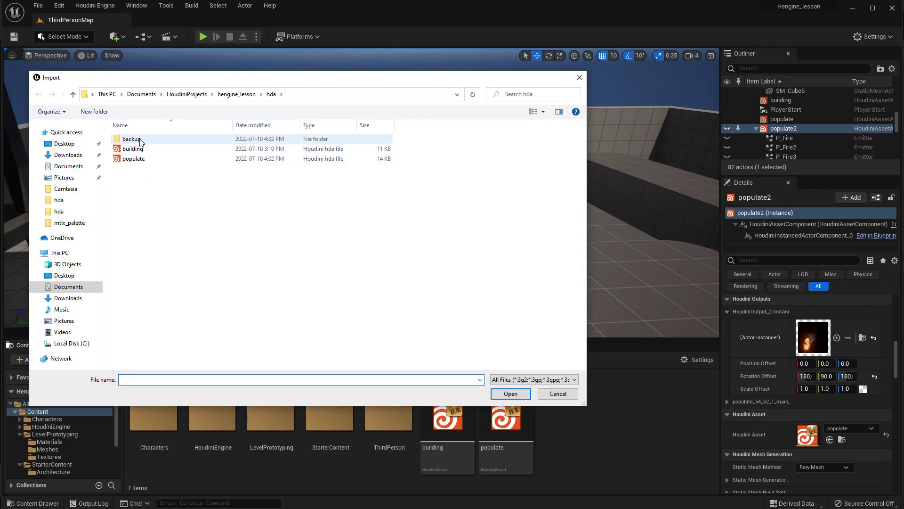
click(235, 95)
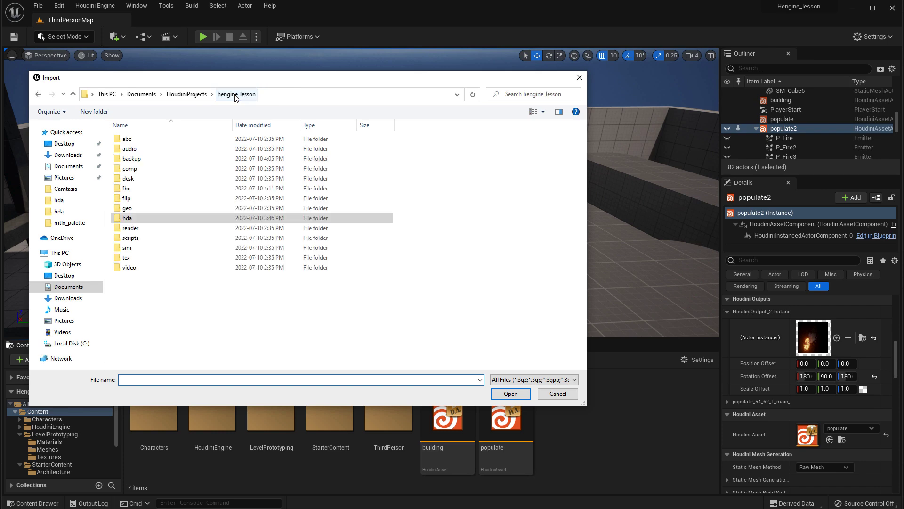
double_click(152, 188)
click(147, 141)
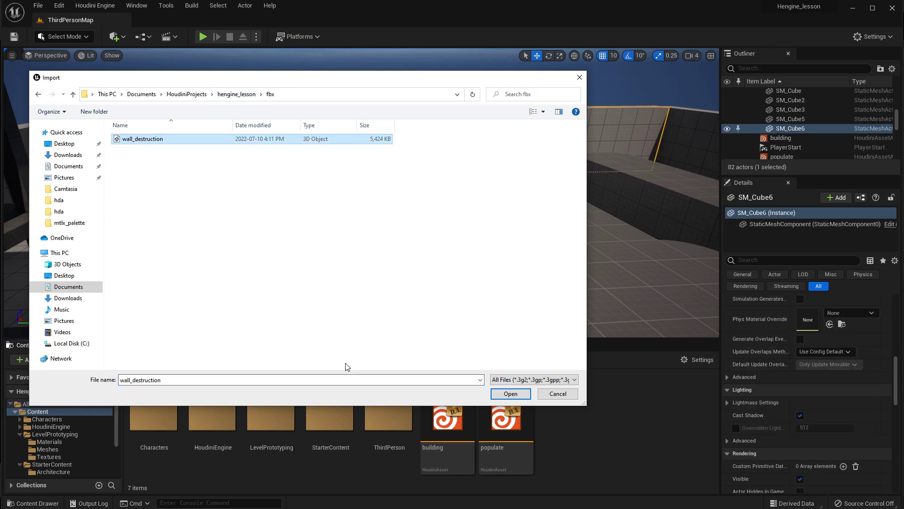
click(510, 393)
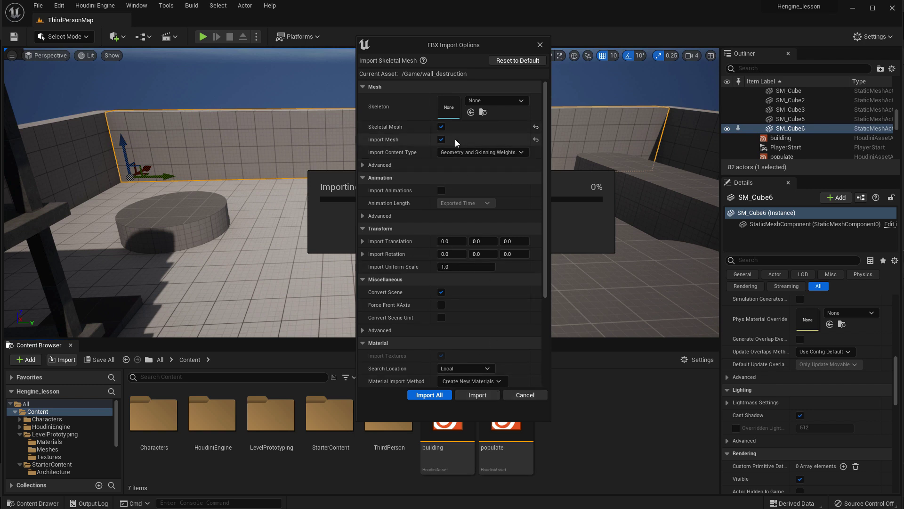
Step: Include animations and set Normal Import Method to Import Normals and Tangents, then import
click(442, 191)
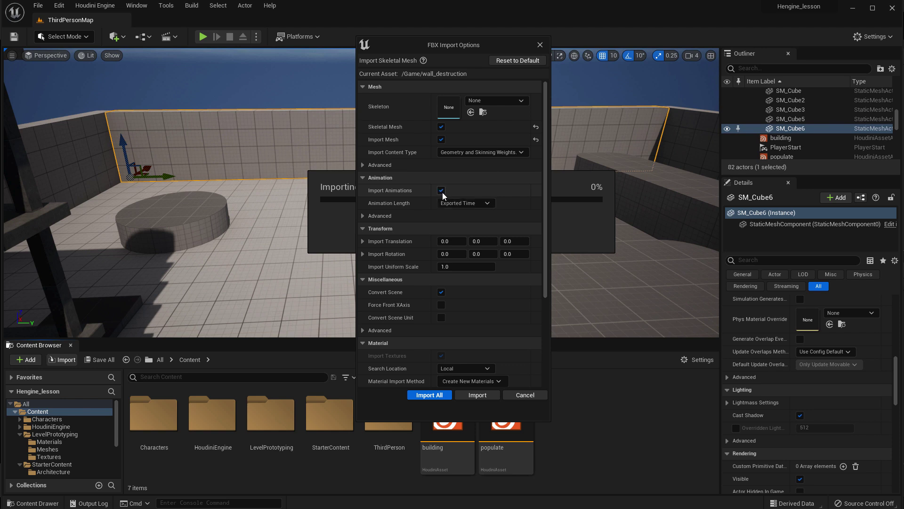
scroll(483, 252, down, 3)
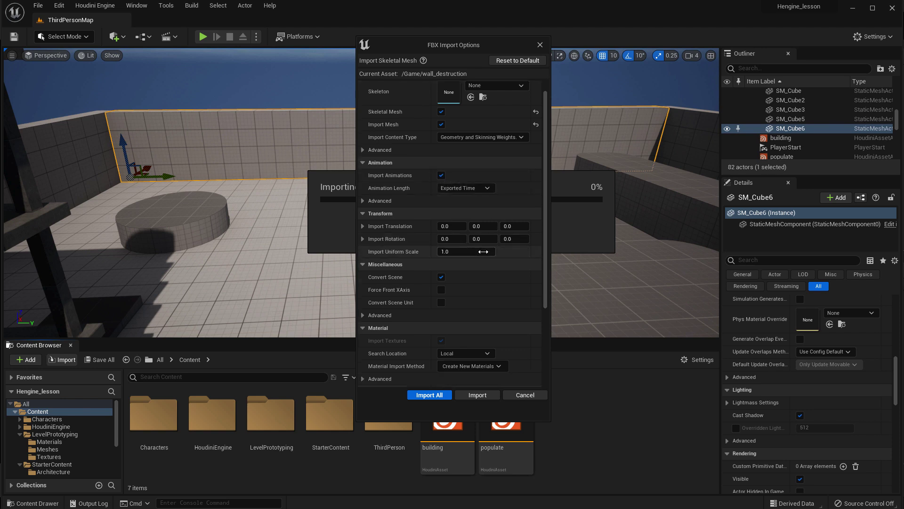
scroll(483, 252, up, 2)
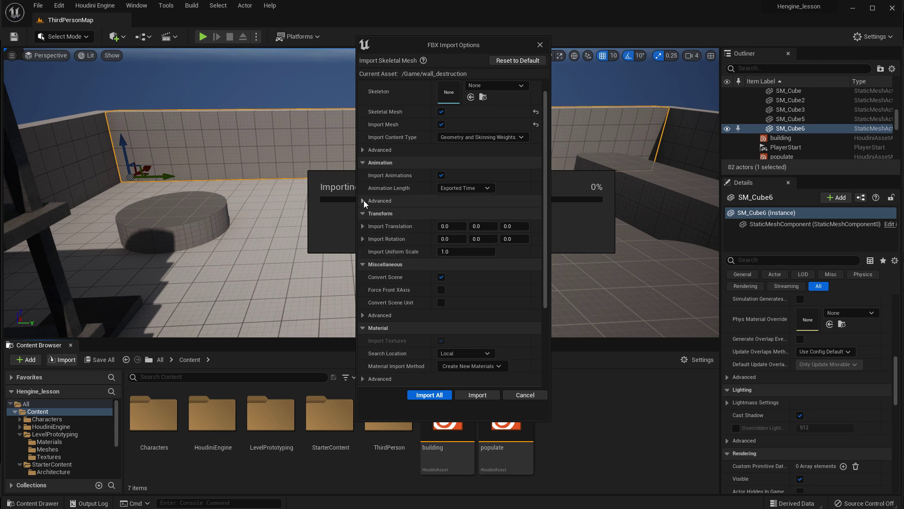
click(362, 201)
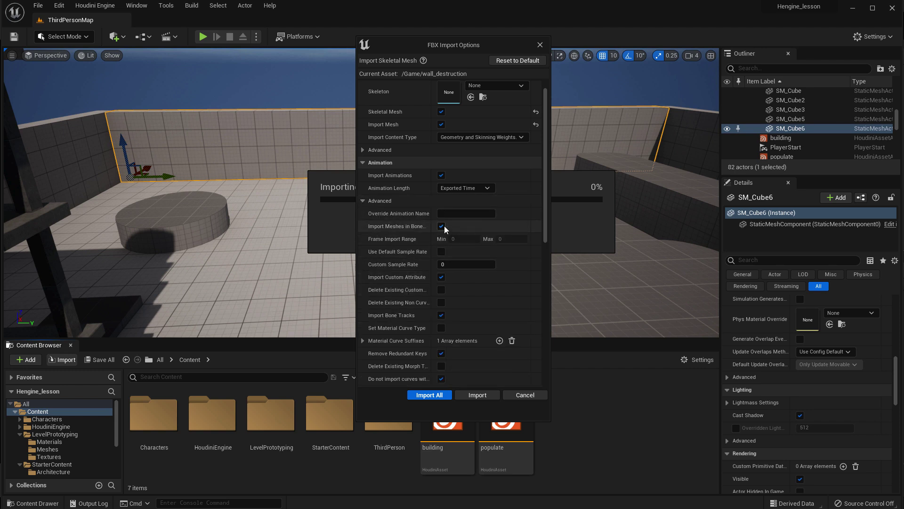
click(363, 200)
click(363, 150)
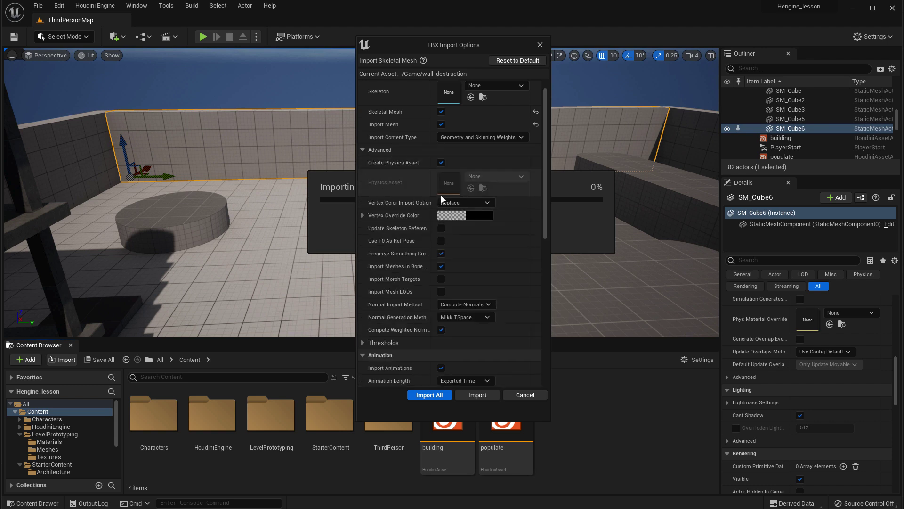
click(450, 303)
click(454, 331)
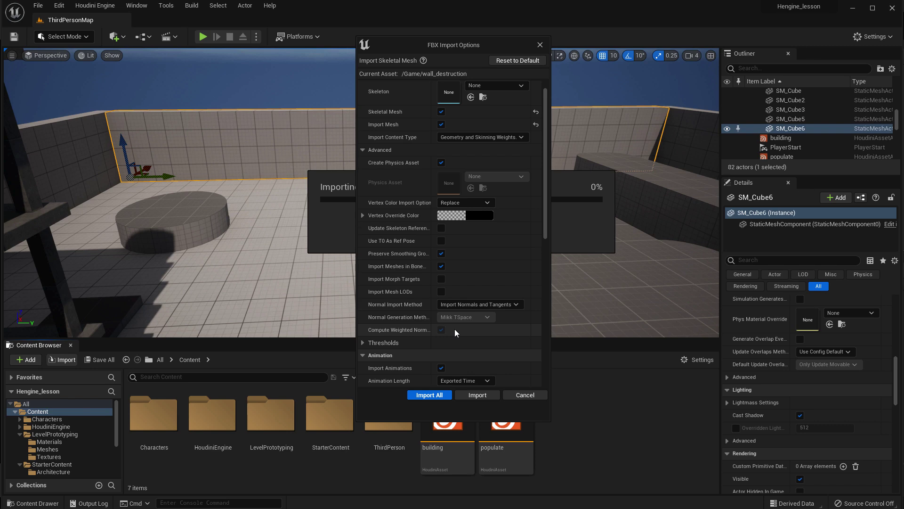
click(476, 394)
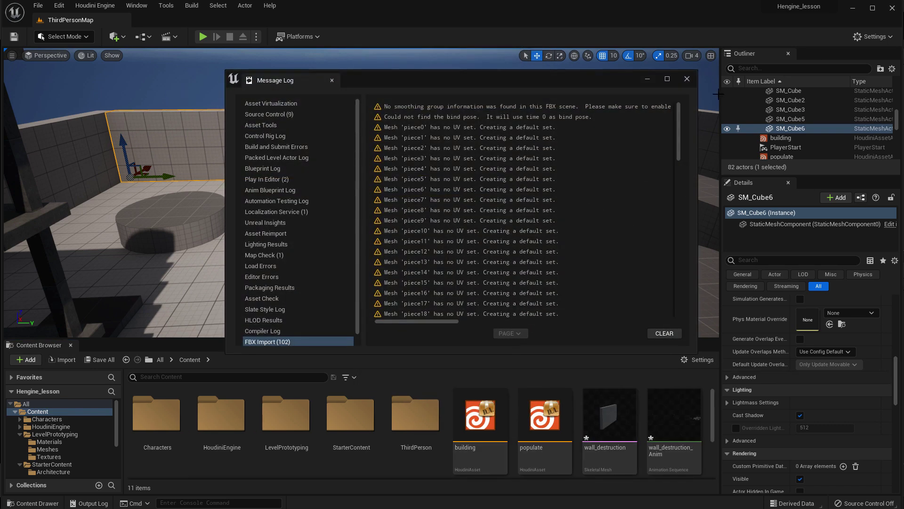
Step: Dismiss the import log, preview wall_destruction_Anim, and place it in the courtyard
click(690, 81)
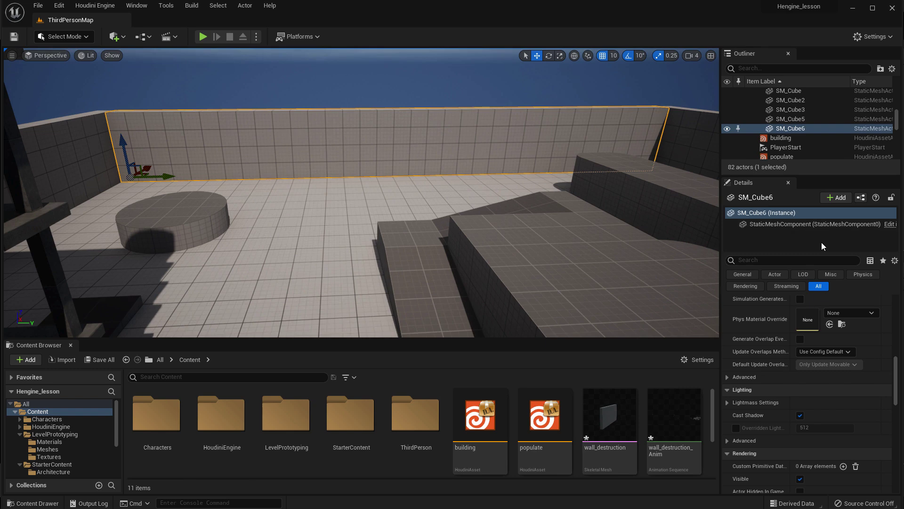
double_click(667, 419)
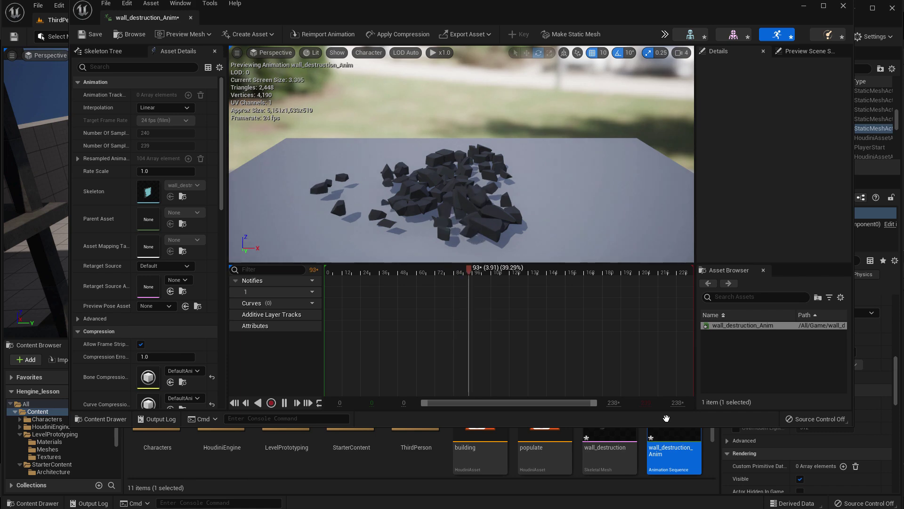
click(843, 6)
drag(674, 414, 335, 214)
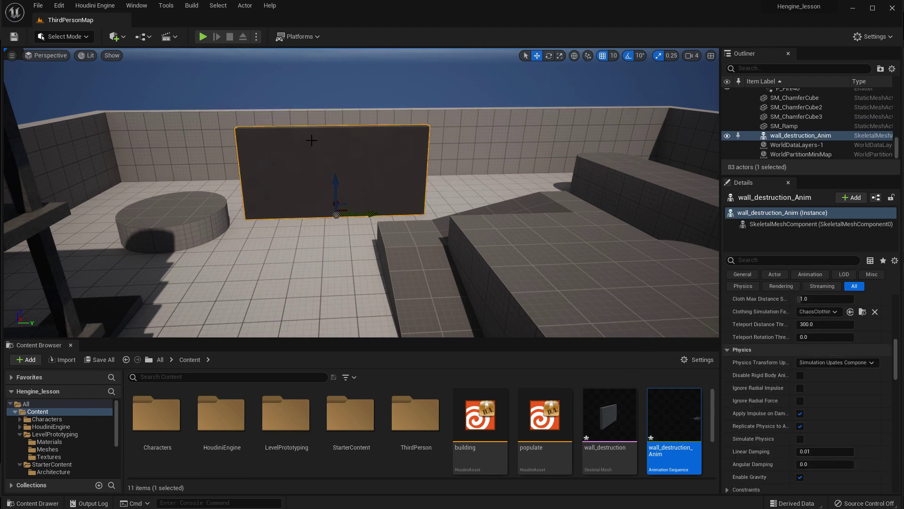
Step: Save all assets and the level, then start a Play-in-Editor session
click(37, 6)
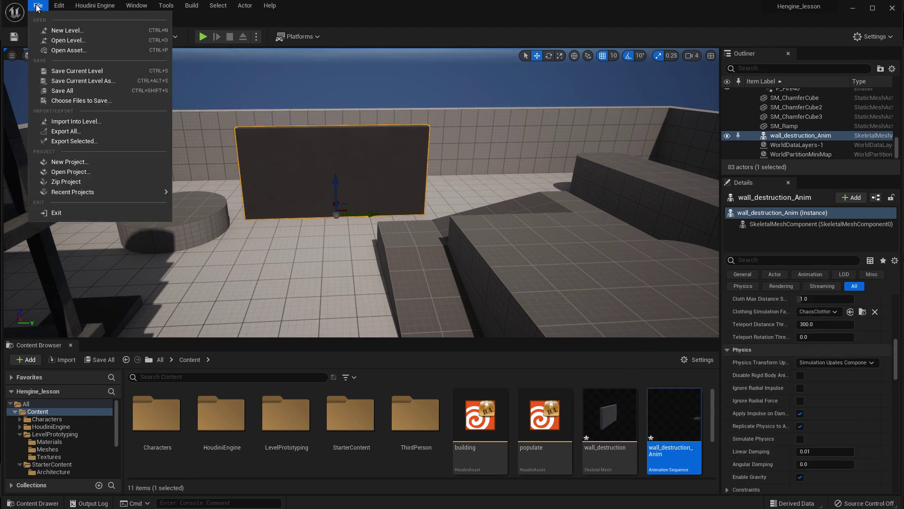
click(63, 90)
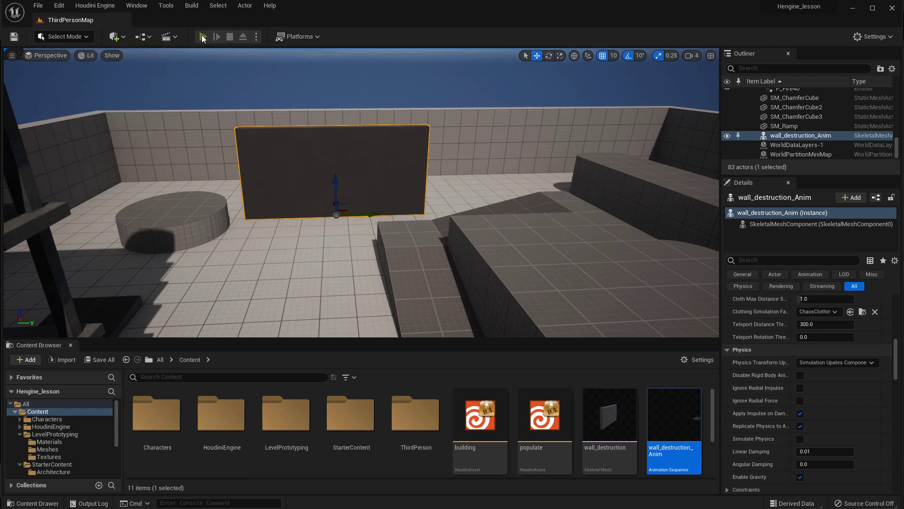
click(203, 37)
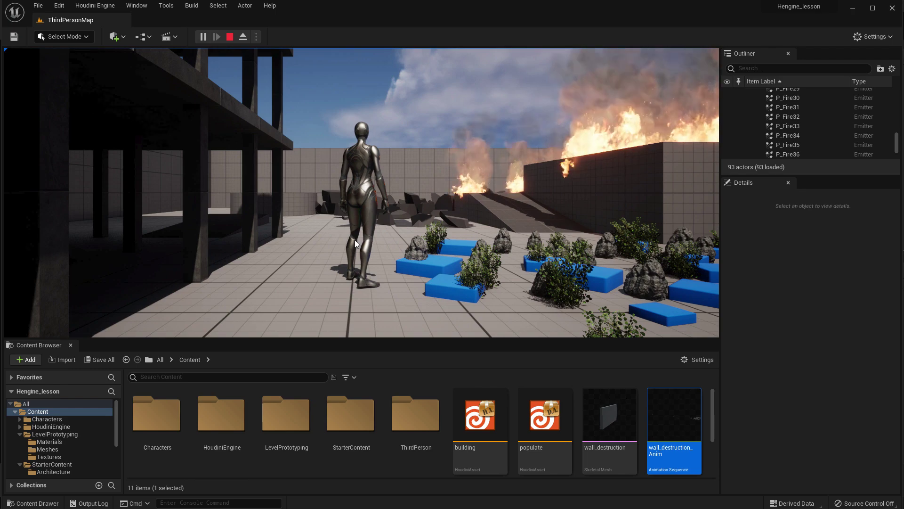
click(429, 247)
key(w)
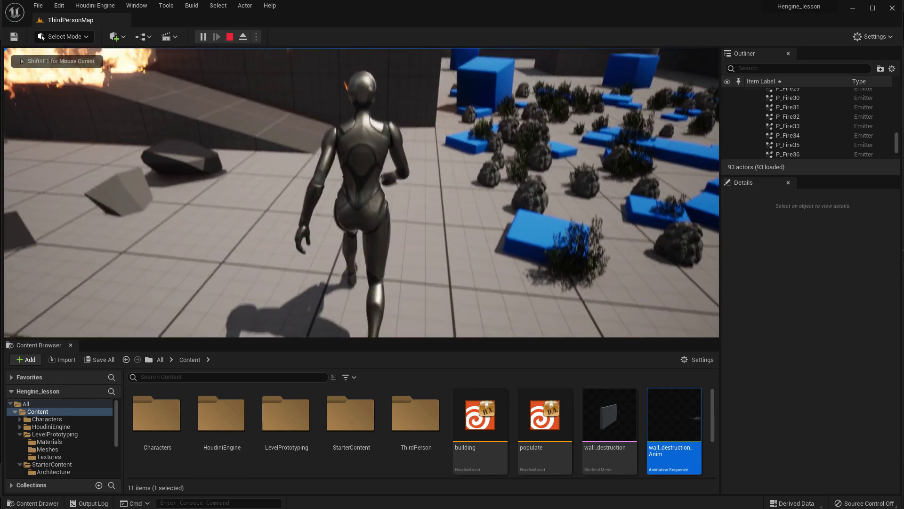
key(w)
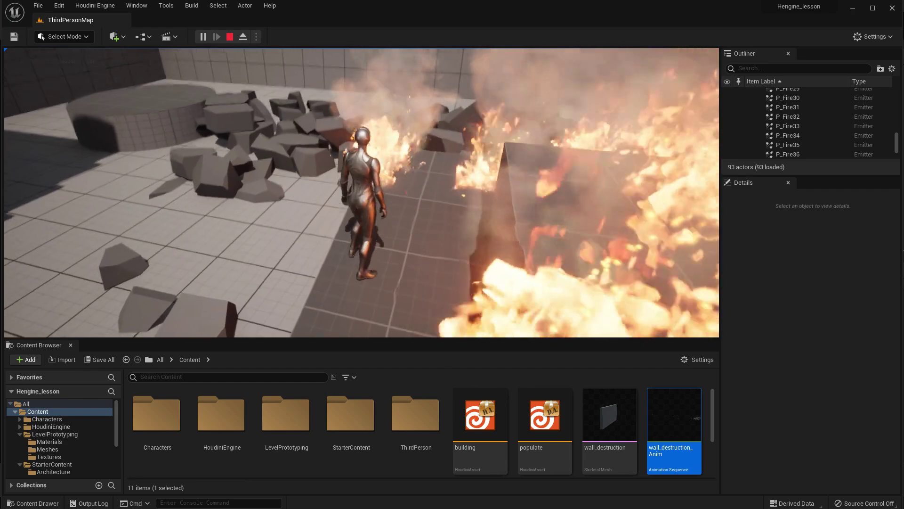
key(w)
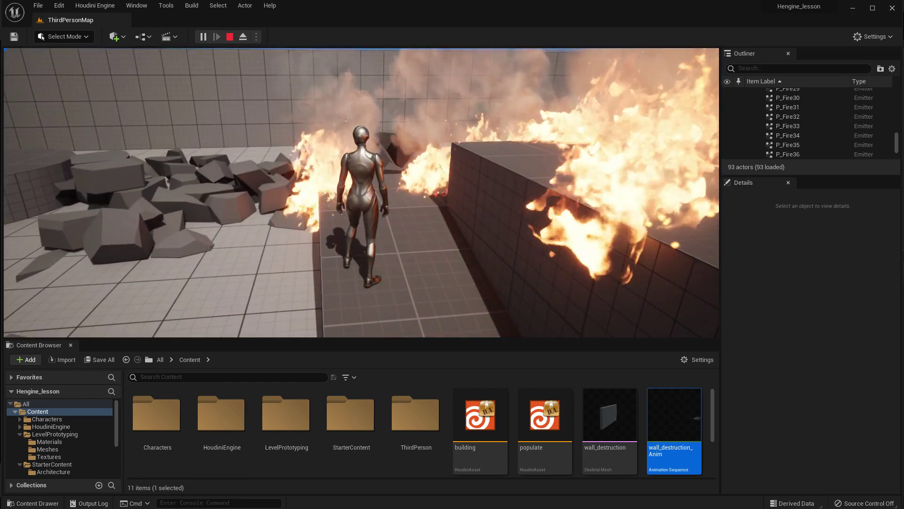
key(w)
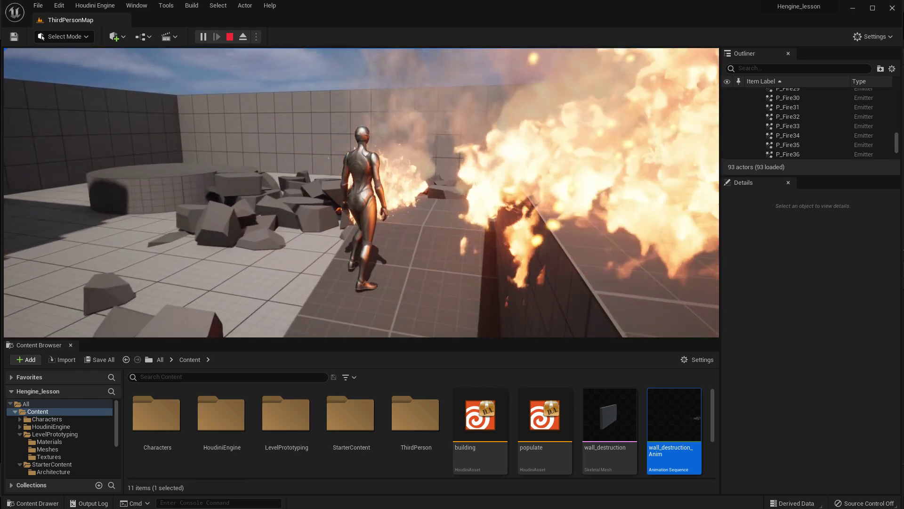
key(w)
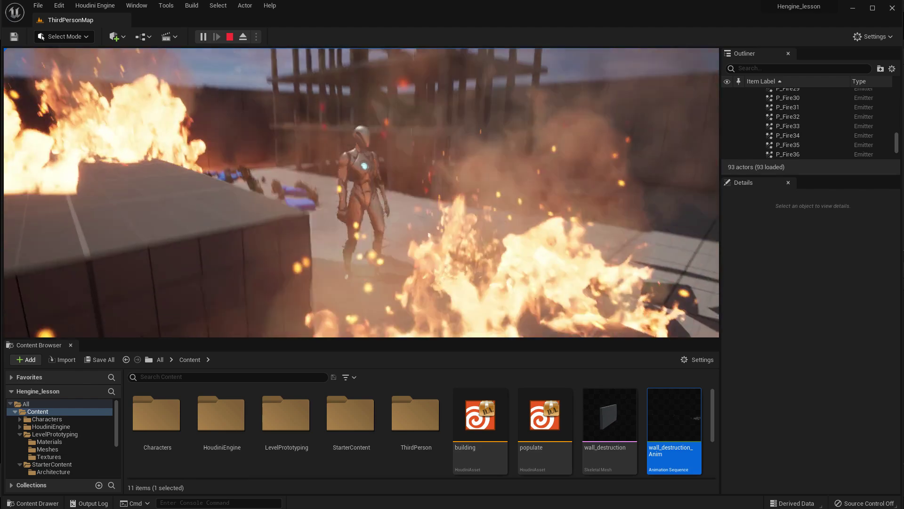
key(w)
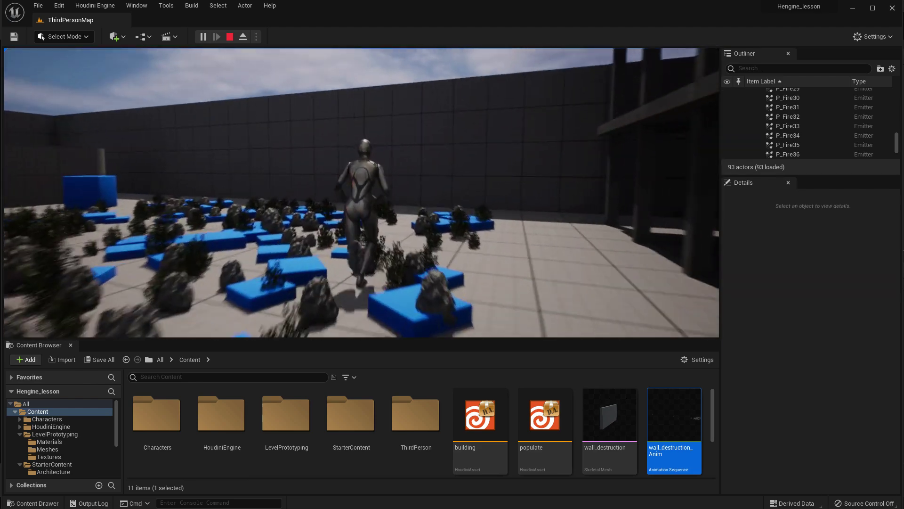
key(w)
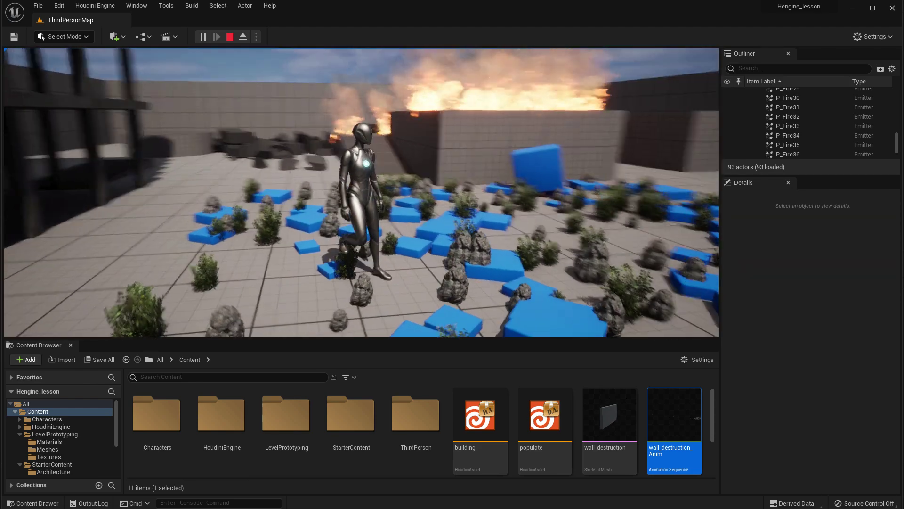
key(w)
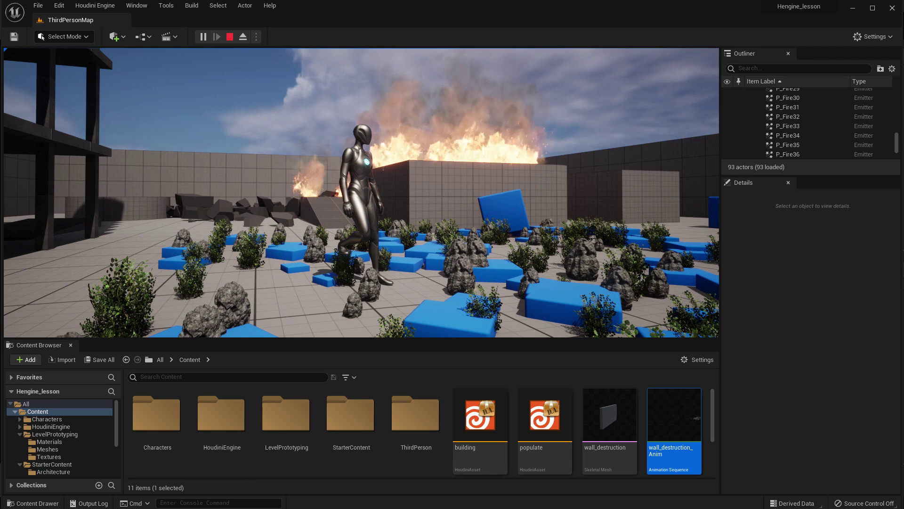